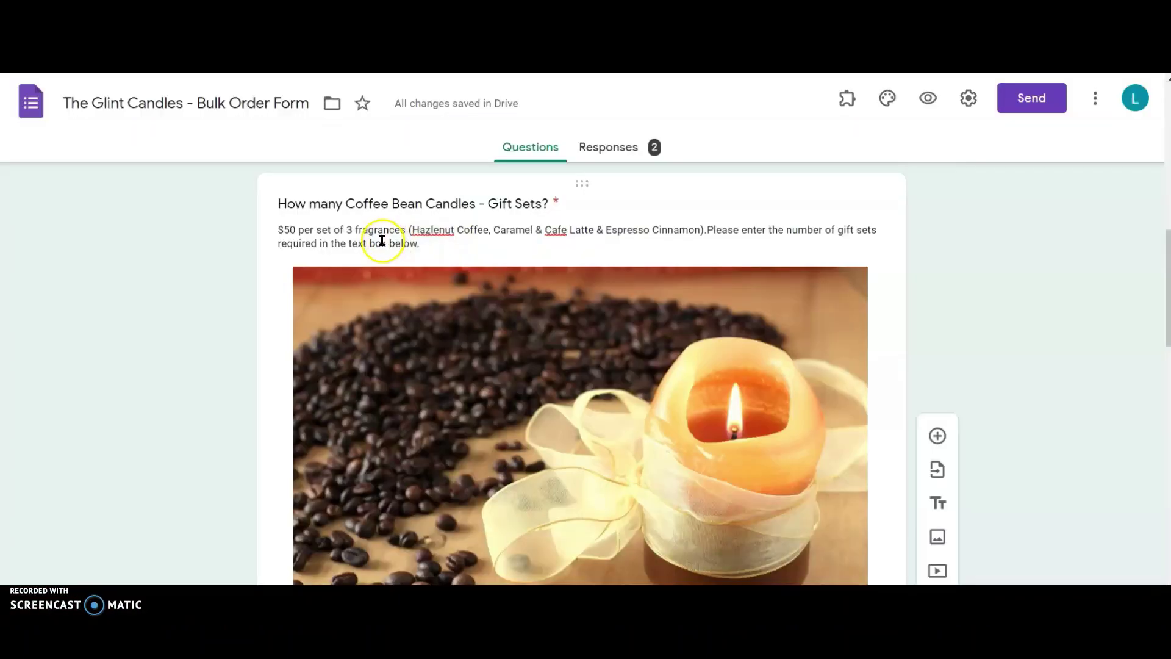
# Step: Watch the candle intro until 'The Glint Candles - Bulk Order Form' appears with its 2 responses
pyautogui.tripleClick(382, 237)
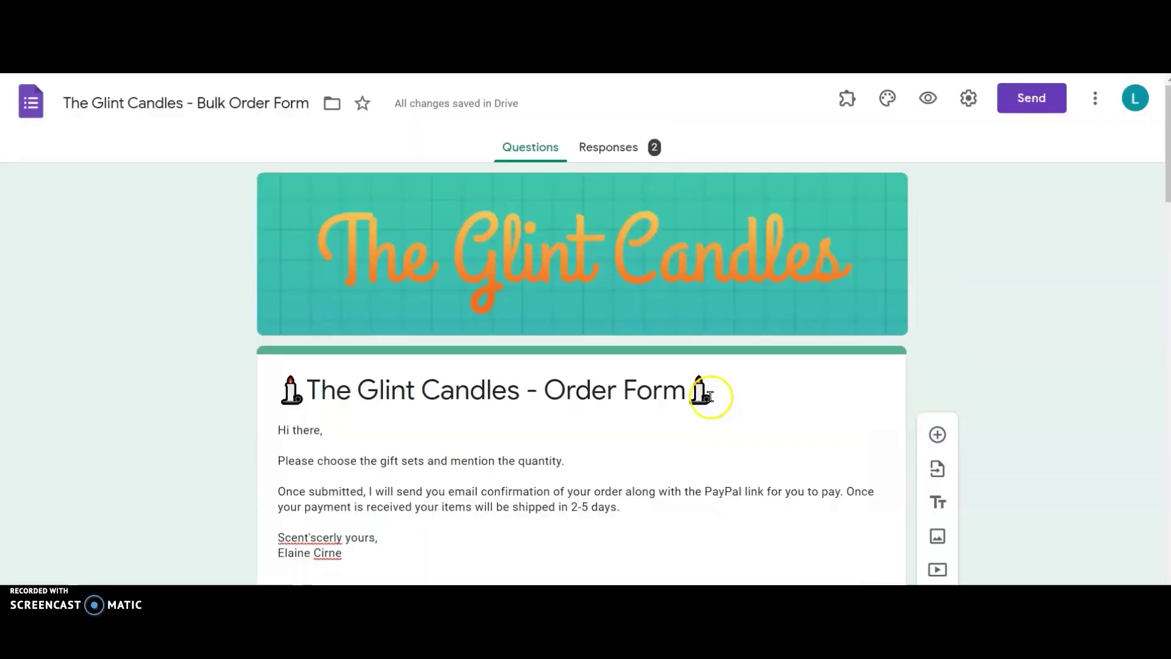
pyautogui.scroll(-10, 708, 395)
pyautogui.click(709, 396)
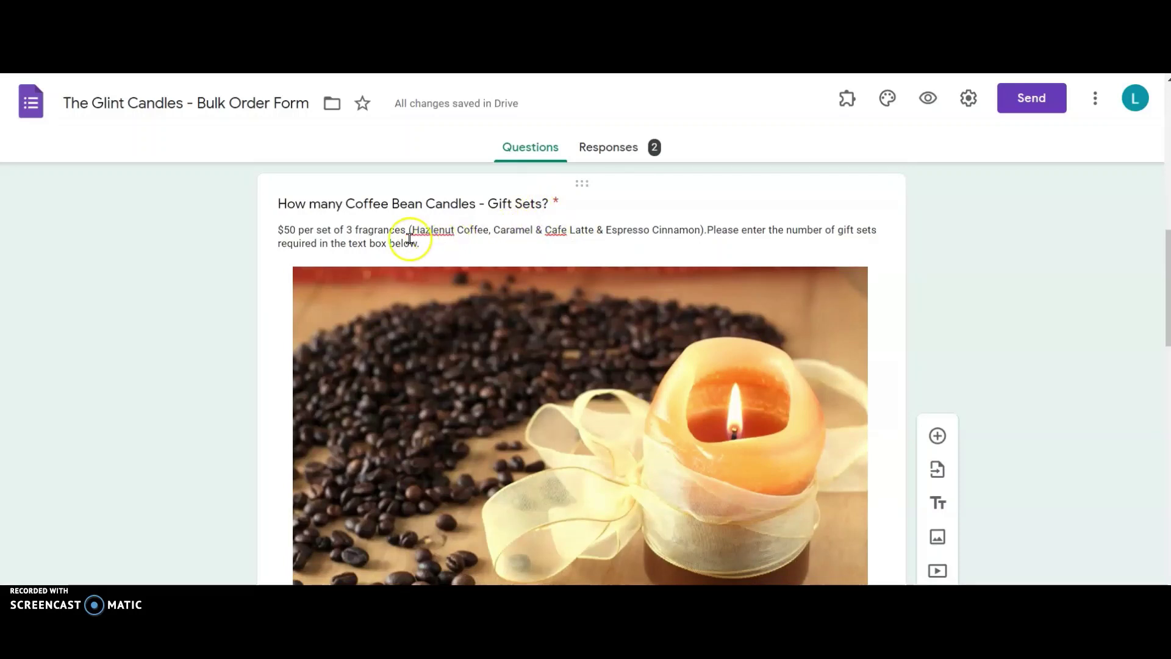
pyautogui.tripleClick(386, 239)
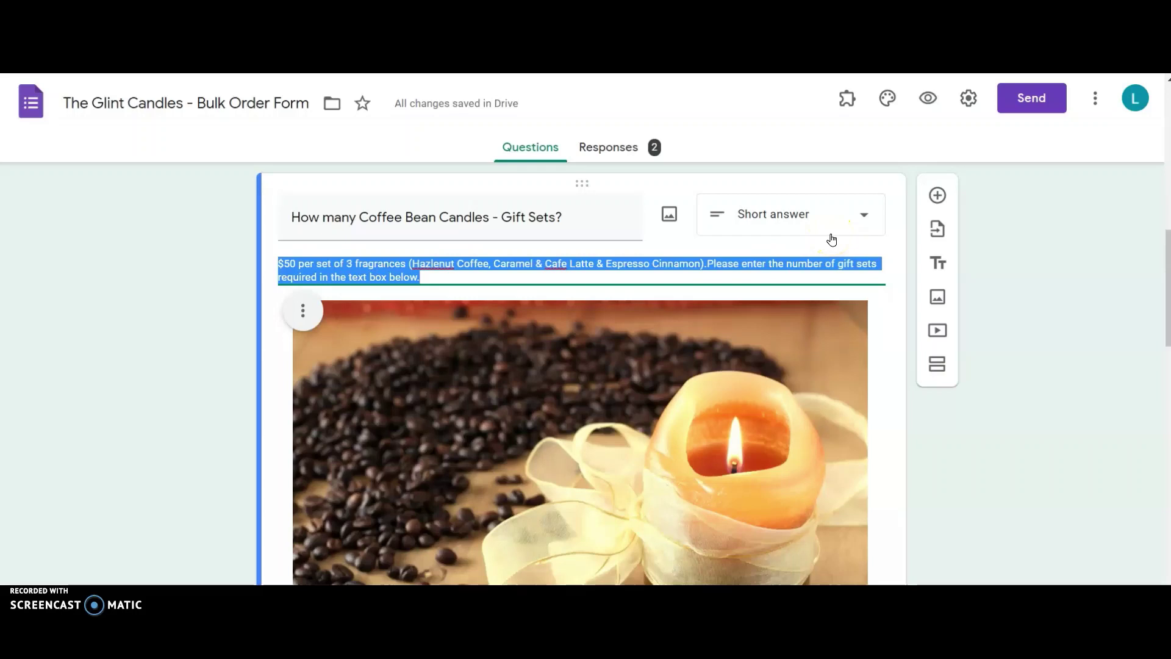
pyautogui.scroll(-3, 832, 239)
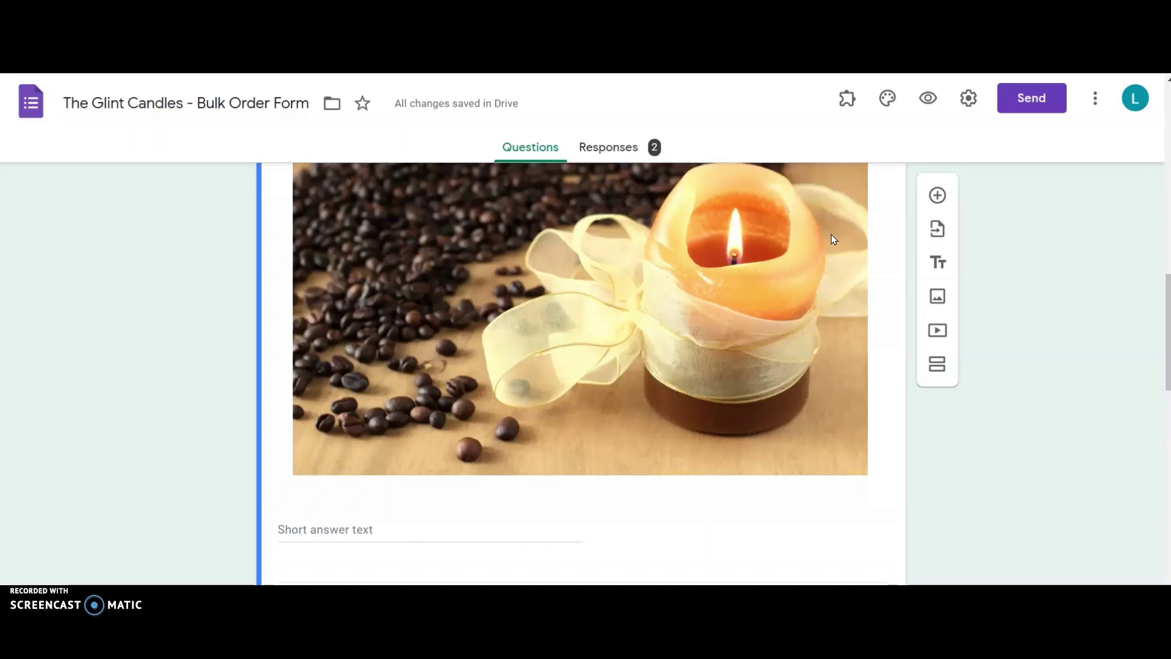
pyautogui.scroll(3, 833, 239)
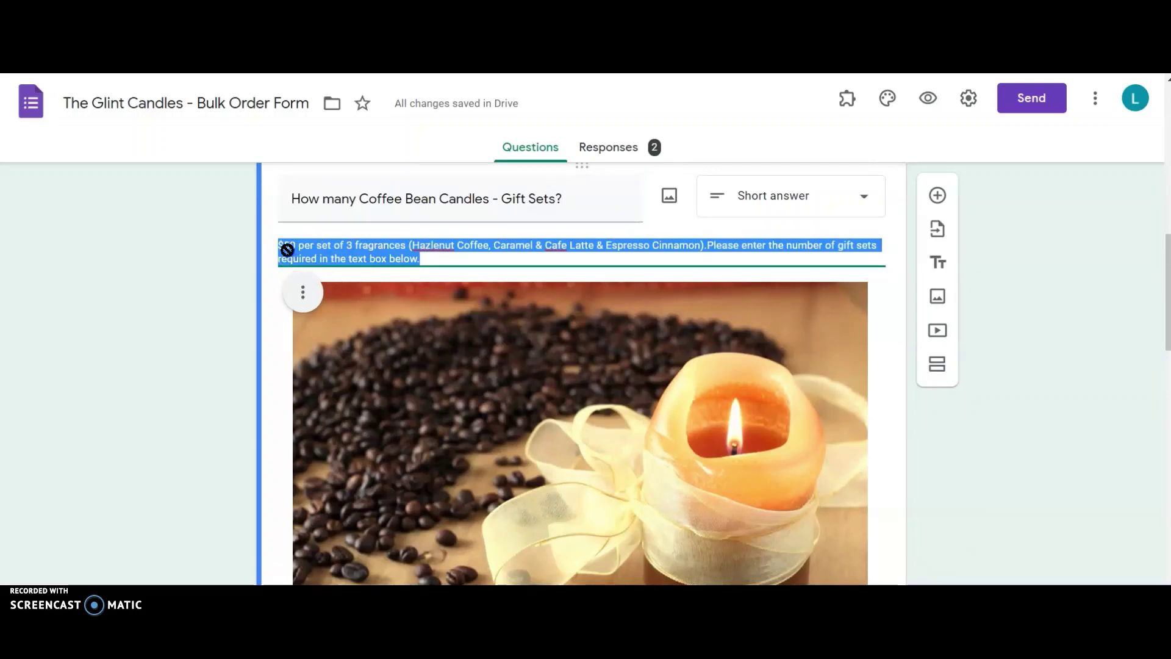
pyautogui.click(291, 249)
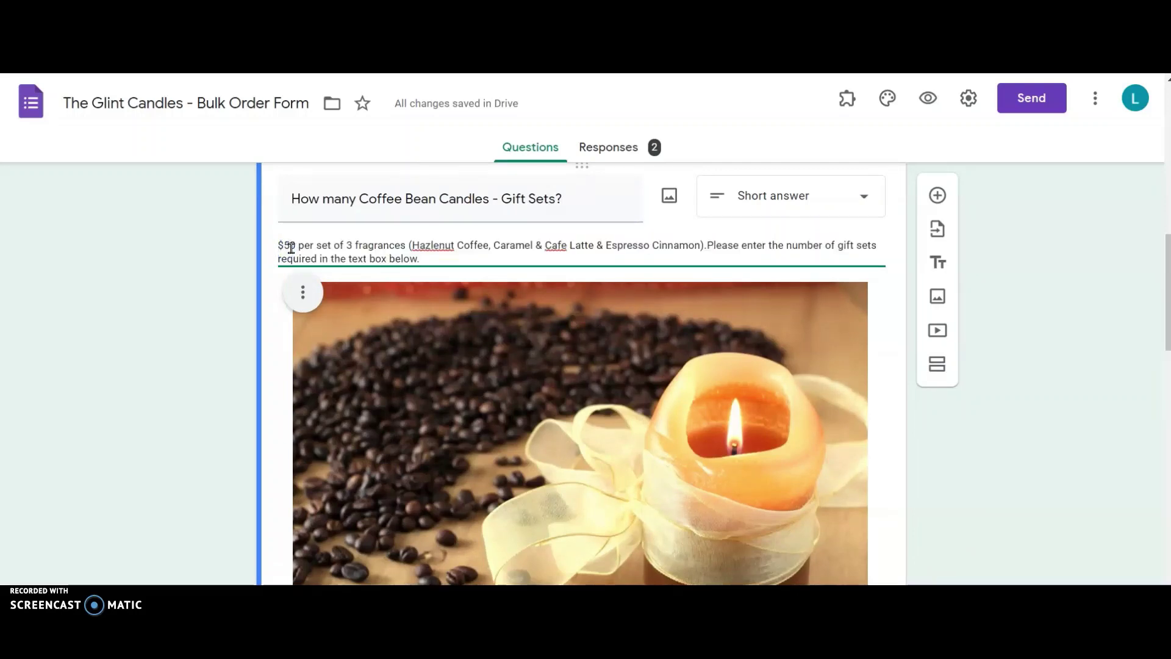
pyautogui.moveTo(294, 247); pyautogui.dragTo(272, 250)
pyautogui.click(848, 107)
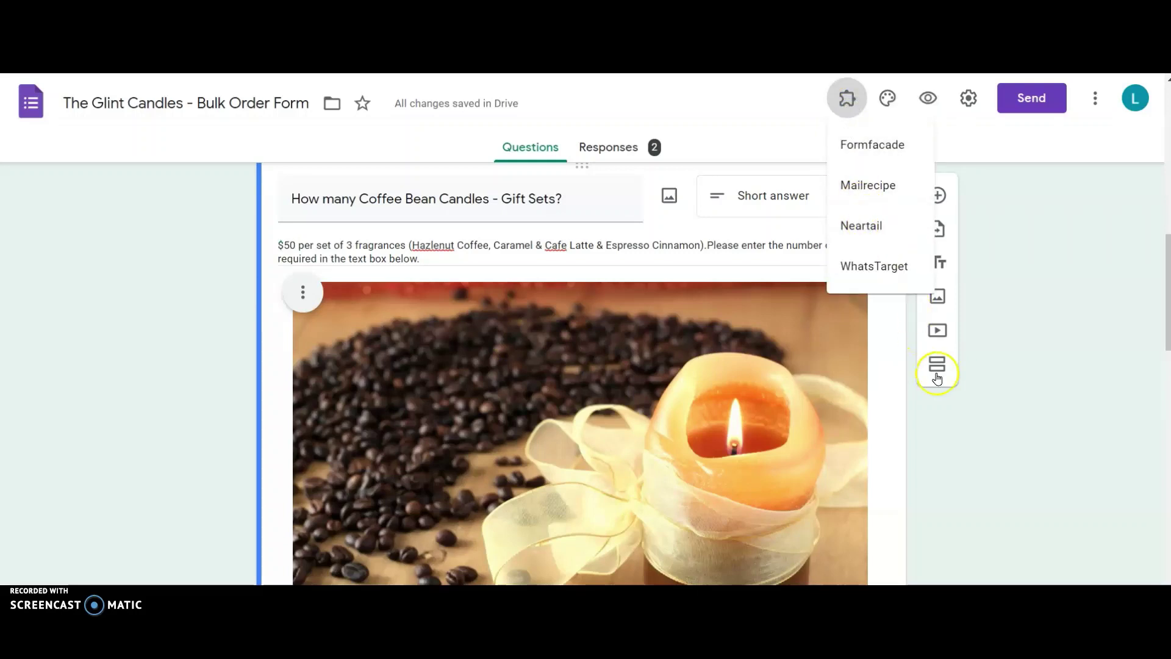
pyautogui.click(961, 439)
pyautogui.scroll(-5, 963, 440)
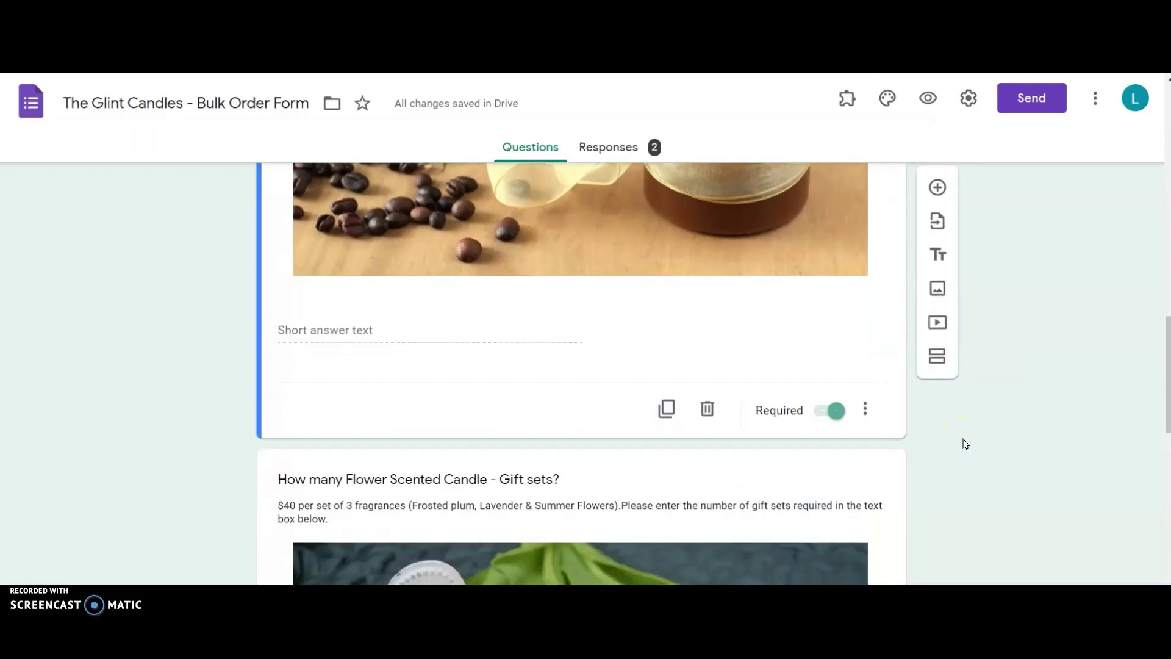
pyautogui.scroll(-4, 964, 443)
pyautogui.scroll(-1, 964, 443)
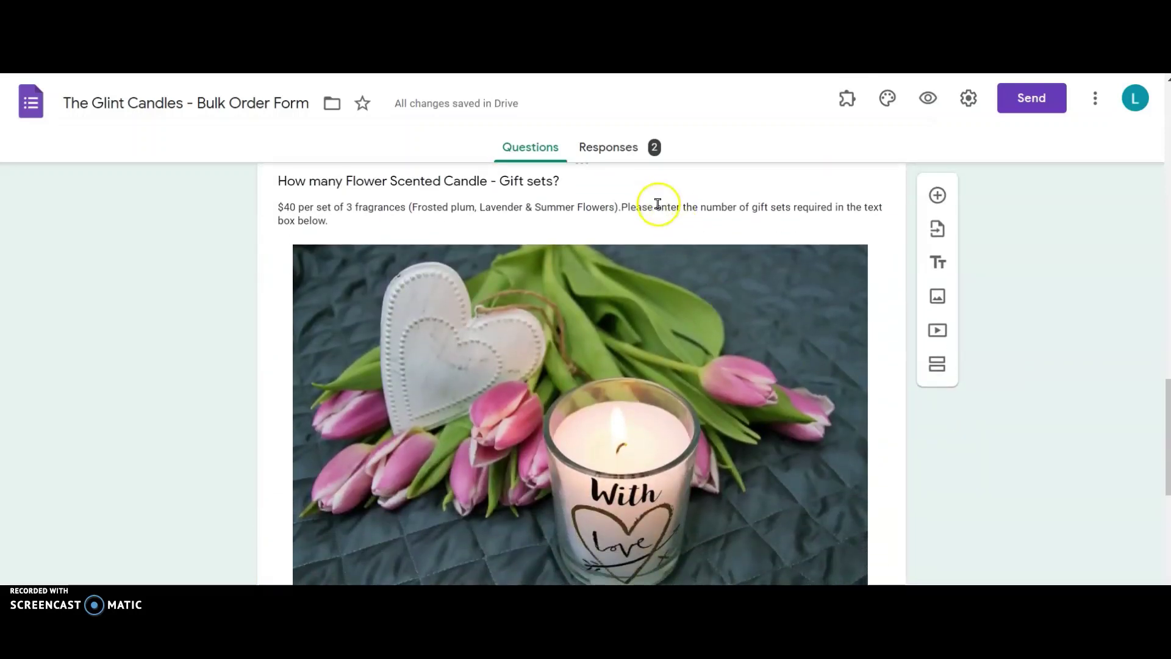
pyautogui.click(678, 212)
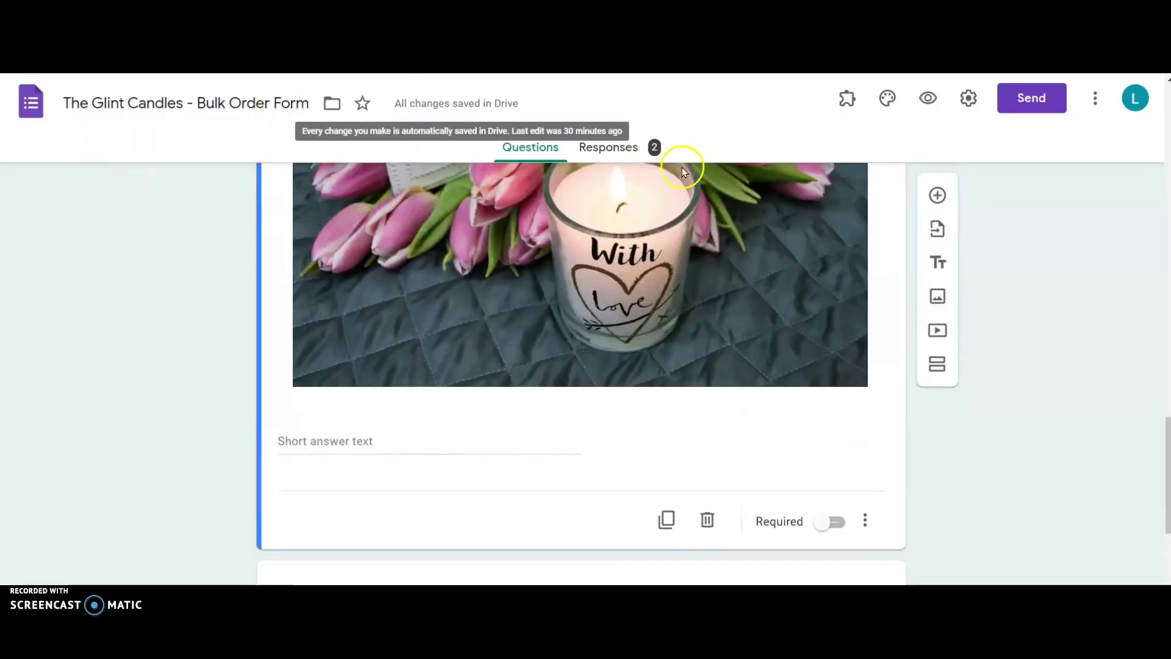
# Step: Launch the Neartail add-on to customize this form as an order form
pyautogui.click(849, 101)
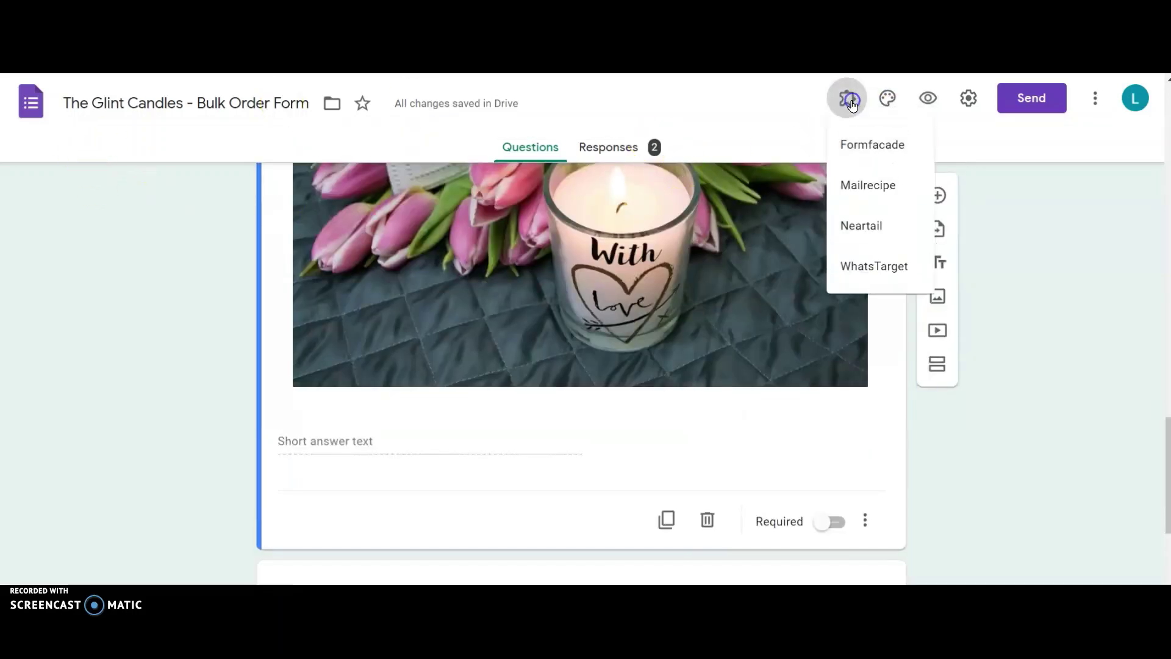
pyautogui.click(869, 227)
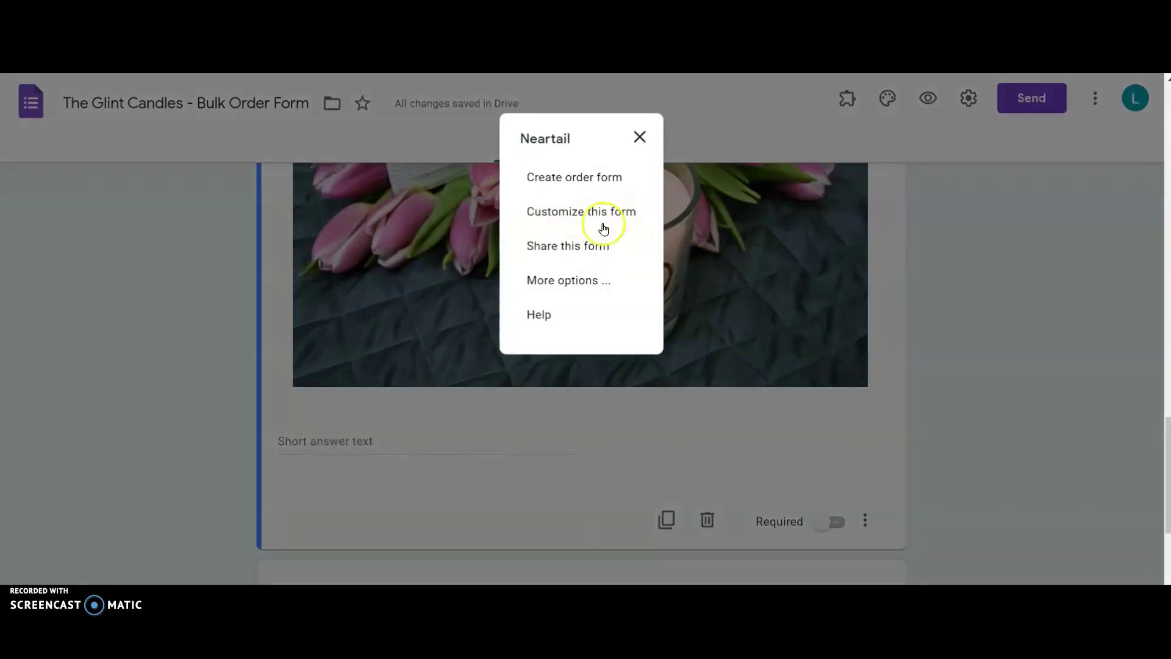
pyautogui.click(587, 215)
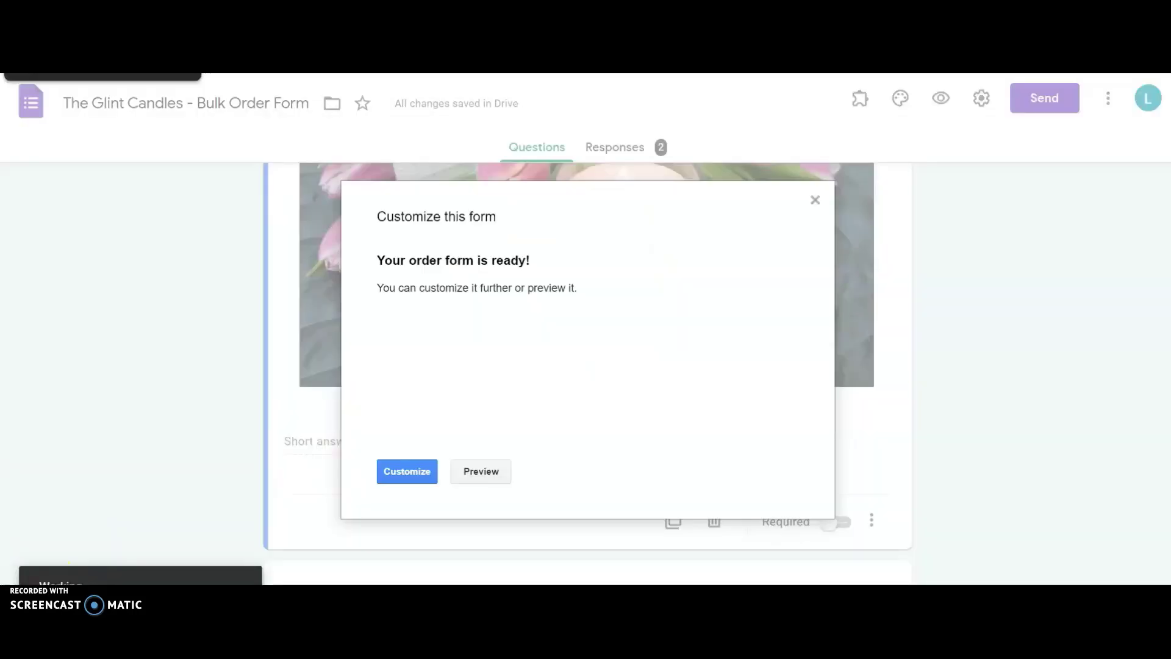
pyautogui.click(407, 471)
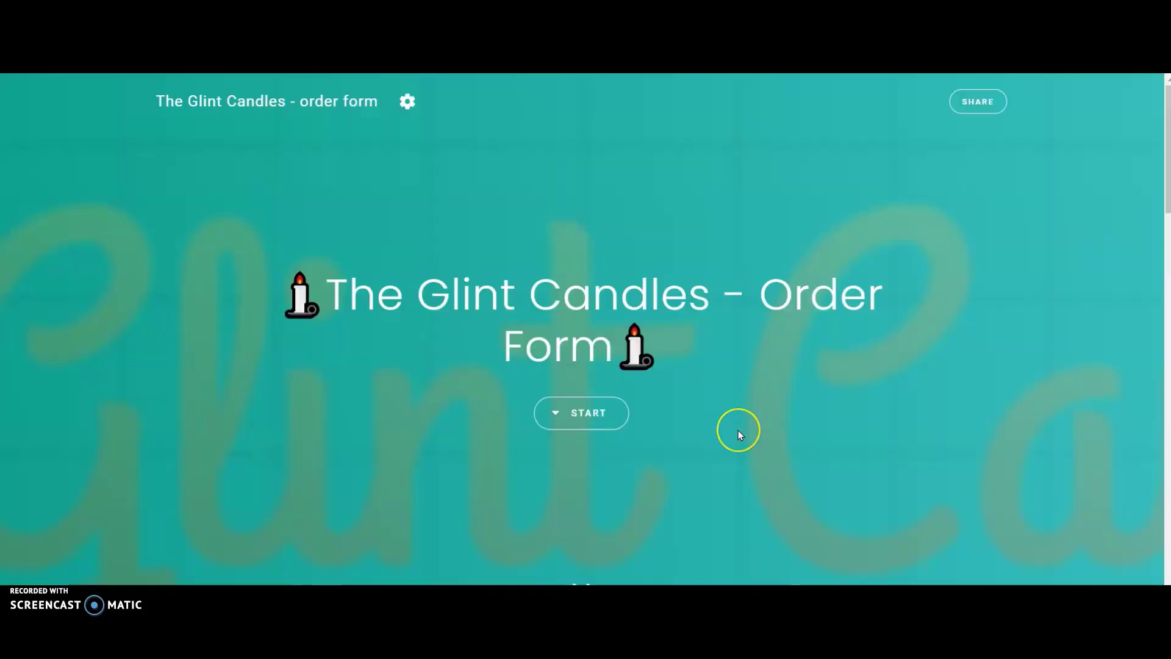
# Step: Open the Amount field's settings and view how its total is calculated on the Answer tab
pyautogui.scroll(-10, 737, 434)
pyautogui.scroll(-10, 739, 435)
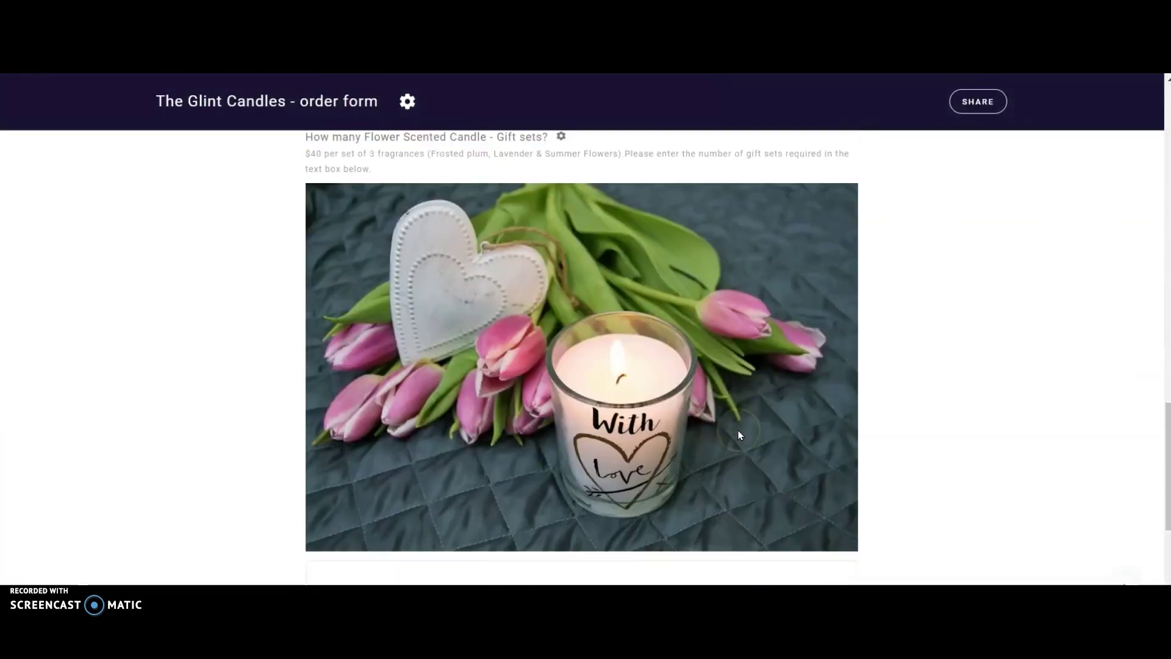
pyautogui.scroll(-3, 739, 435)
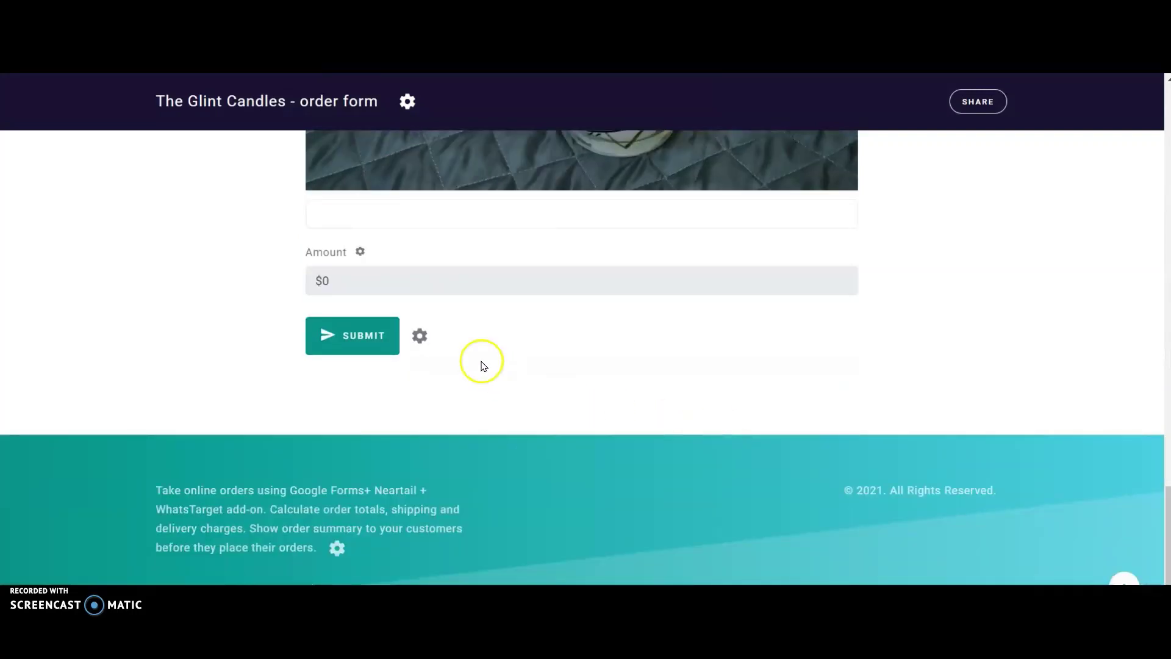
pyautogui.click(361, 252)
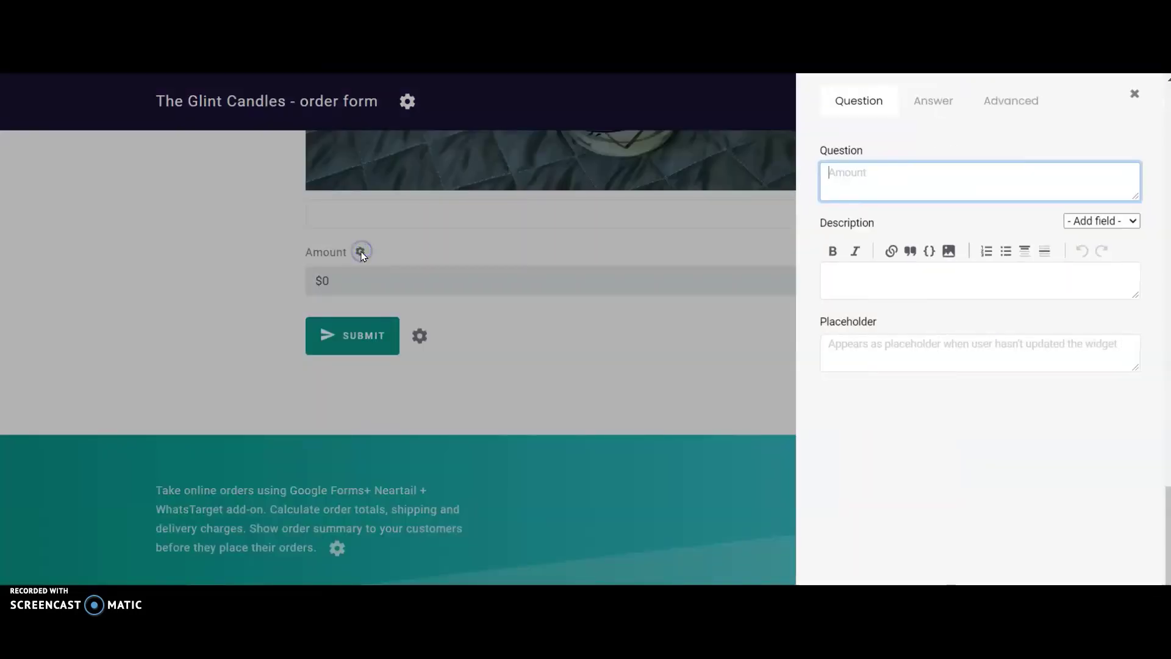
pyautogui.click(931, 102)
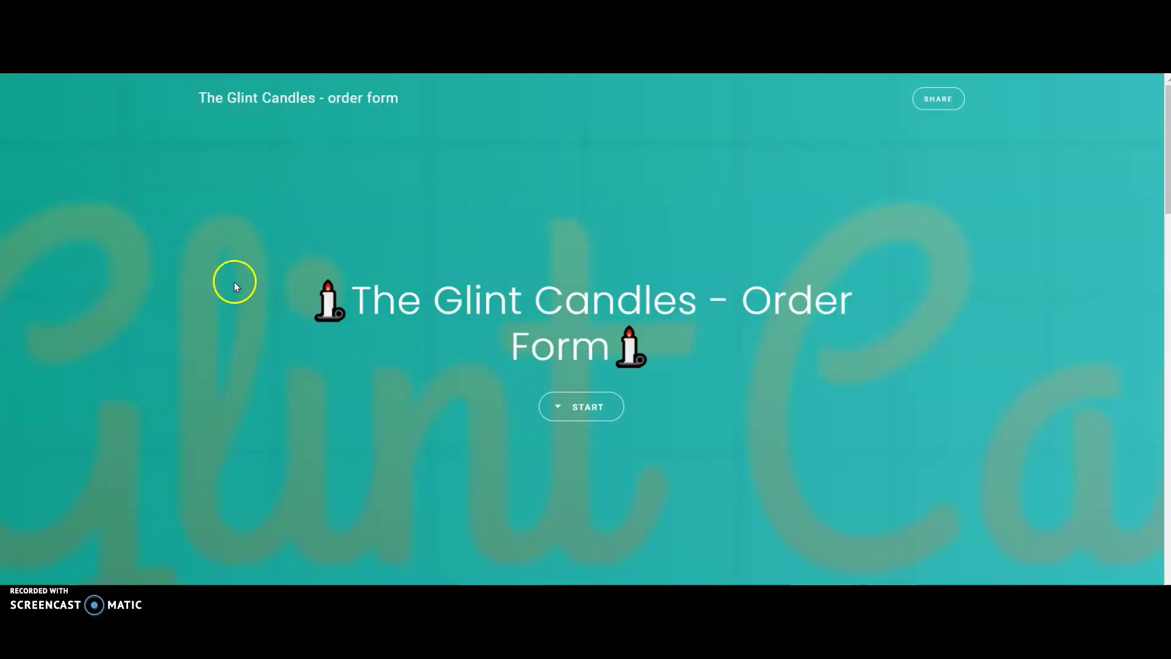
# Step: Enter quantity 1 for the Flower Scented gift set and confirm the Amount shows $90
pyautogui.scroll(-10, 238, 293)
pyautogui.scroll(2, 251, 306)
pyautogui.scroll(-5, 251, 305)
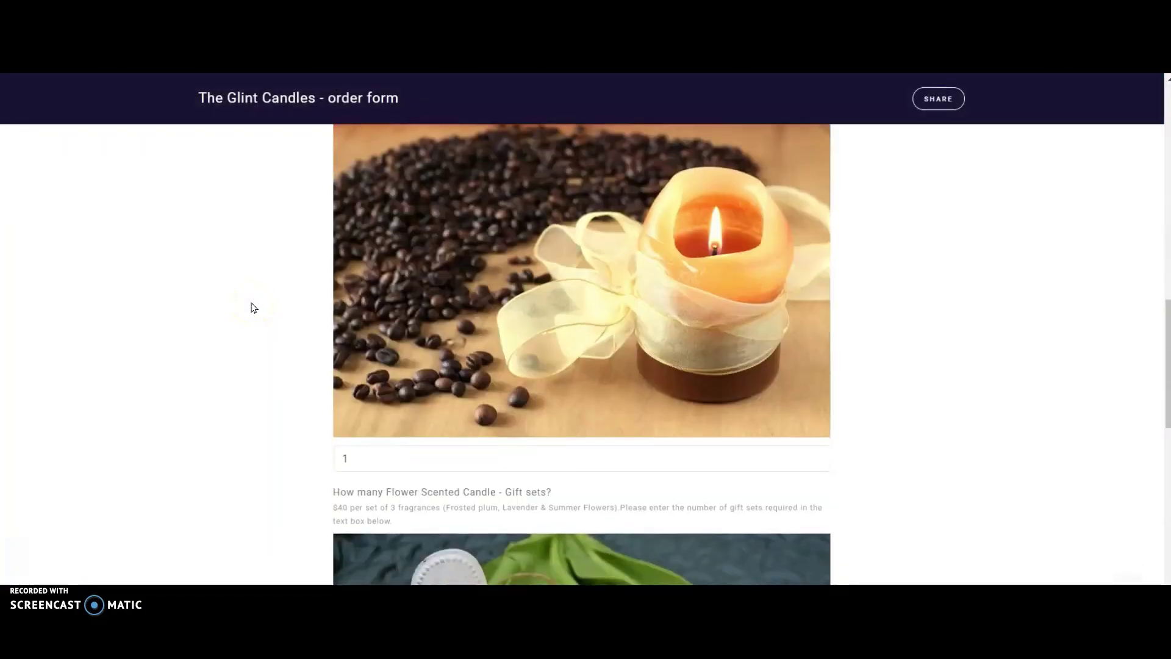
pyautogui.scroll(-3, 254, 306)
pyautogui.click(394, 266)
pyautogui.scroll(-5, 394, 266)
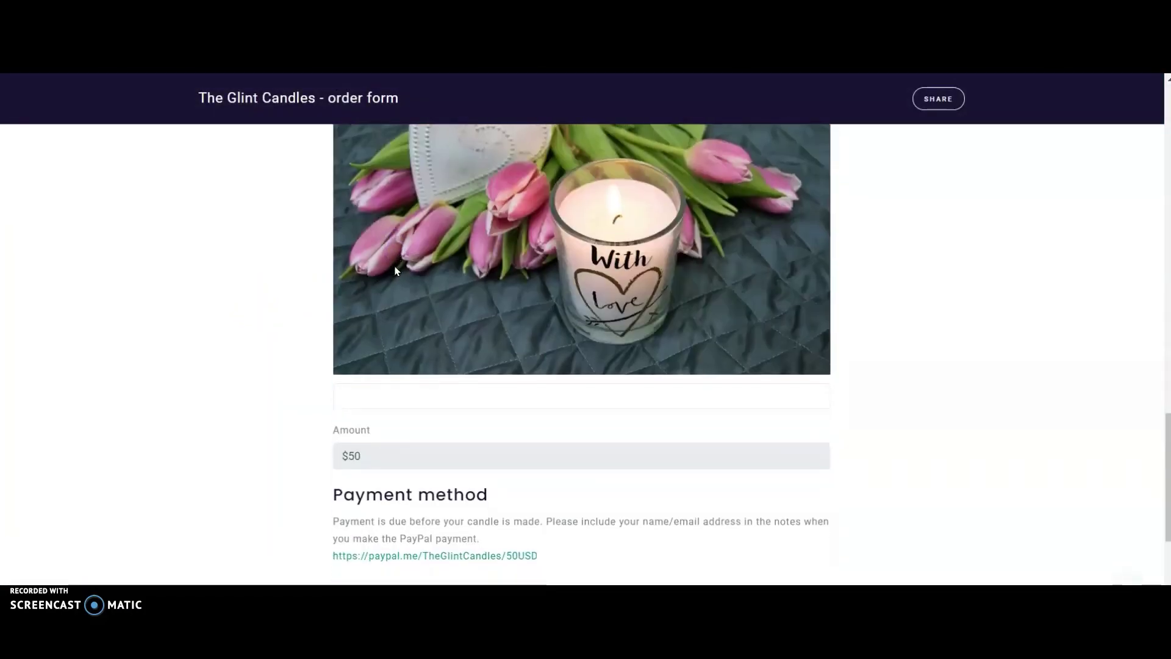
pyautogui.click(384, 370)
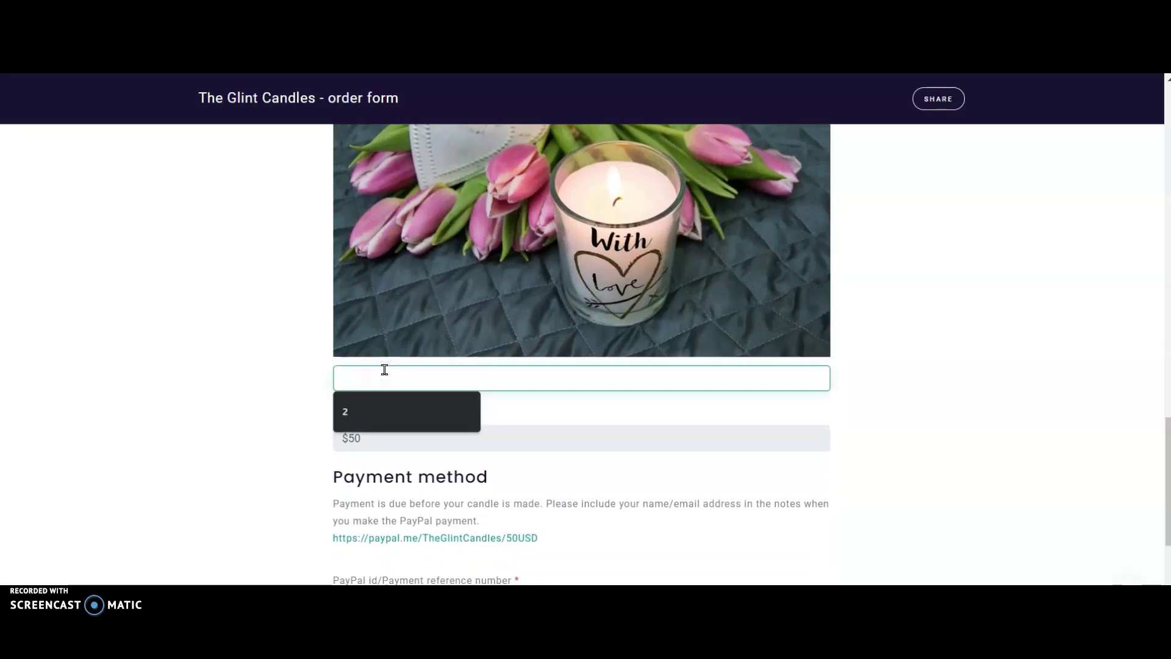
pyautogui.write('1')
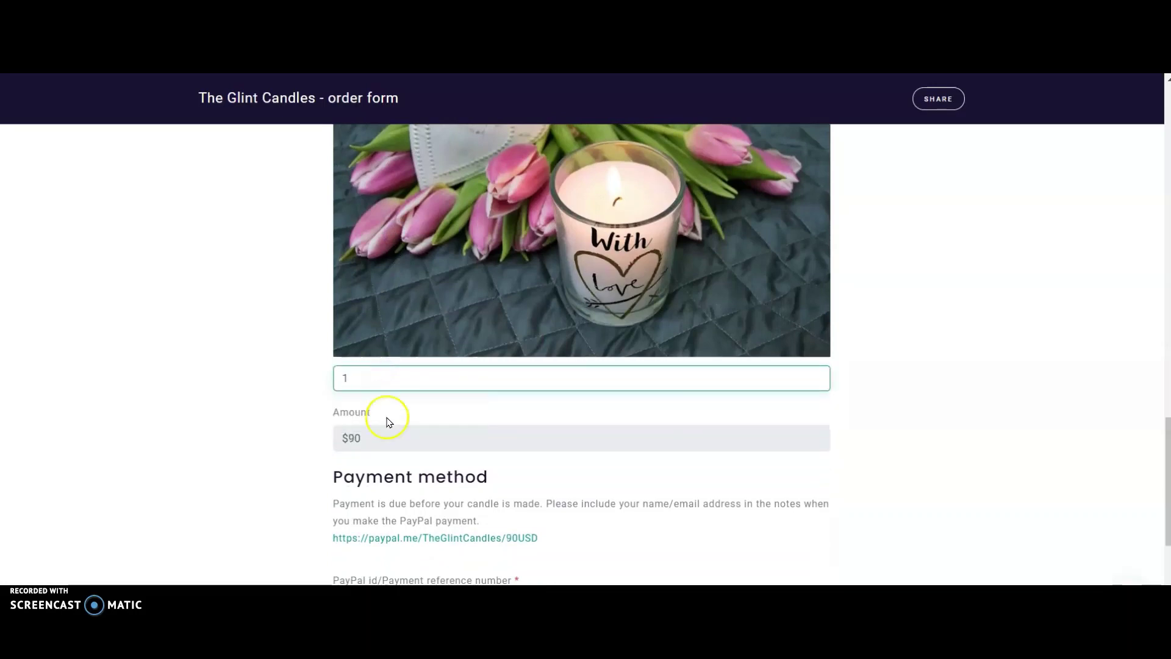
pyautogui.moveTo(366, 444); pyautogui.dragTo(319, 443)
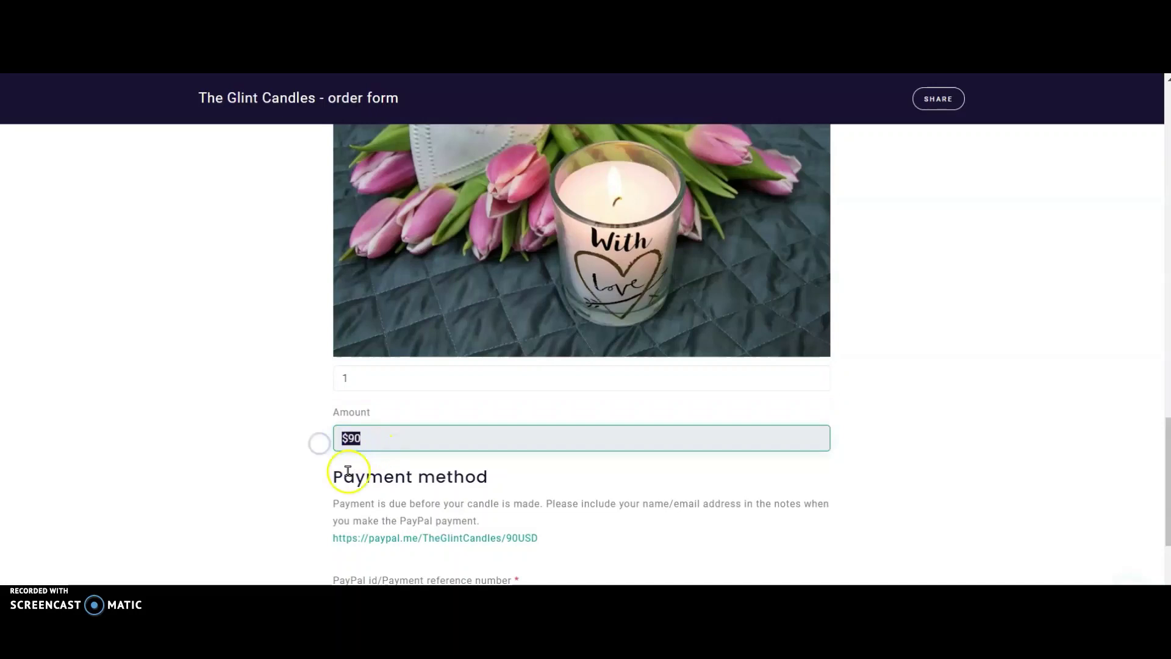
# Step: Check that the PayPal payment link now requests 90USD
pyautogui.scroll(-1, 275, 515)
pyautogui.moveTo(567, 490); pyautogui.dragTo(327, 504)
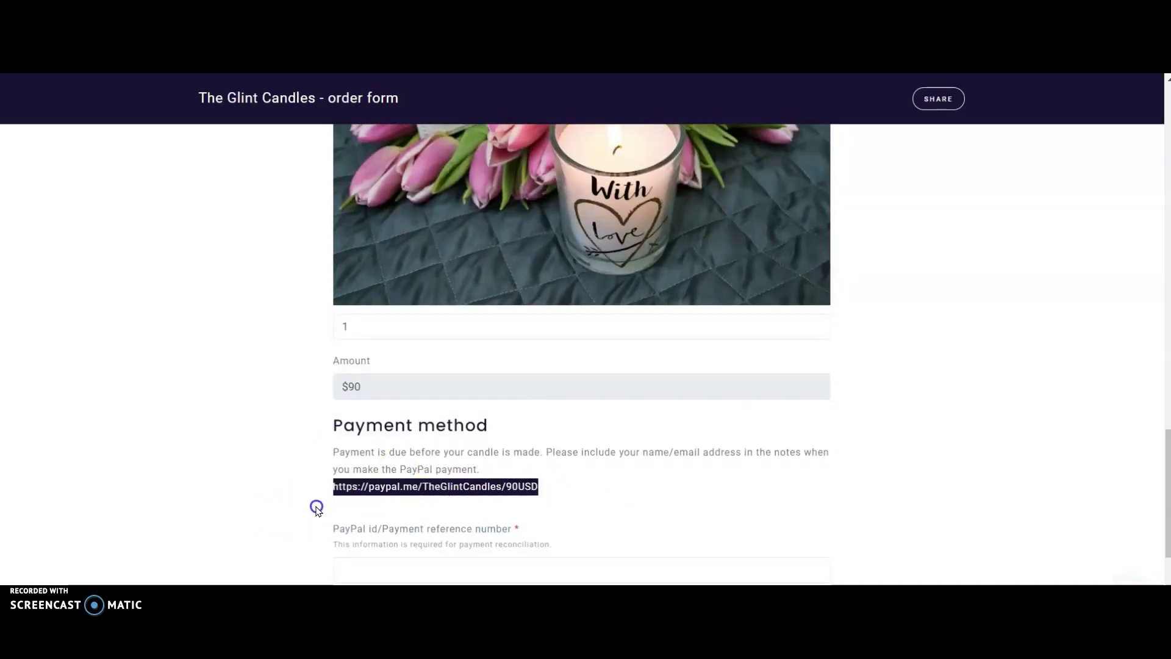
pyautogui.click(564, 506)
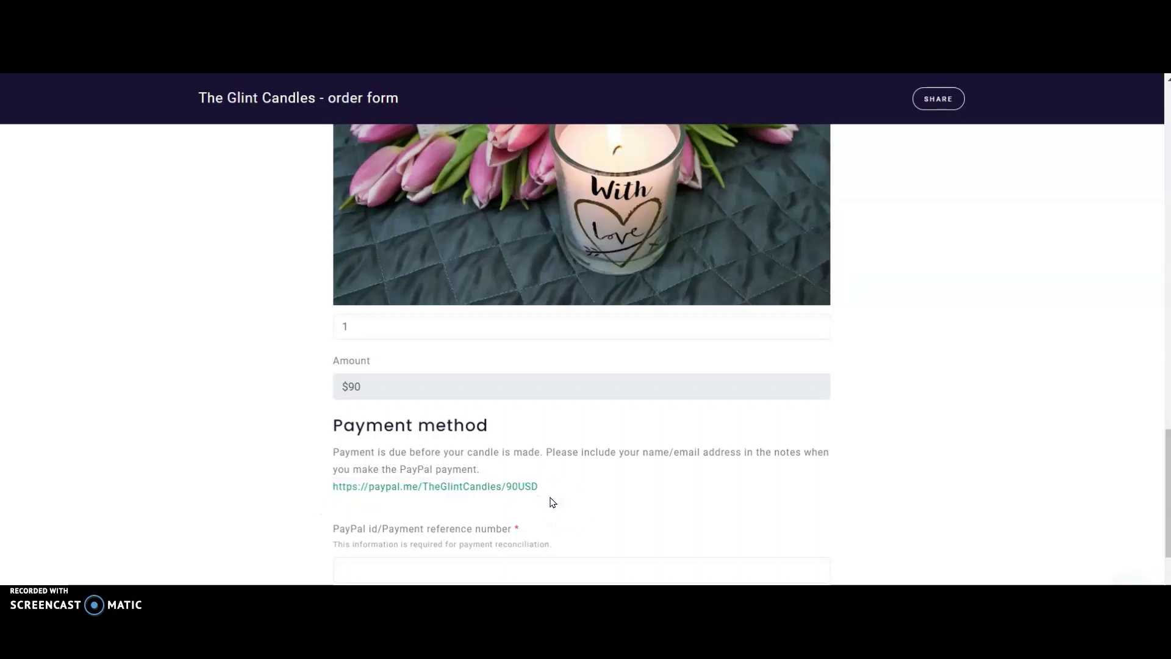
pyautogui.tripleClick(562, 504)
pyautogui.click(562, 503)
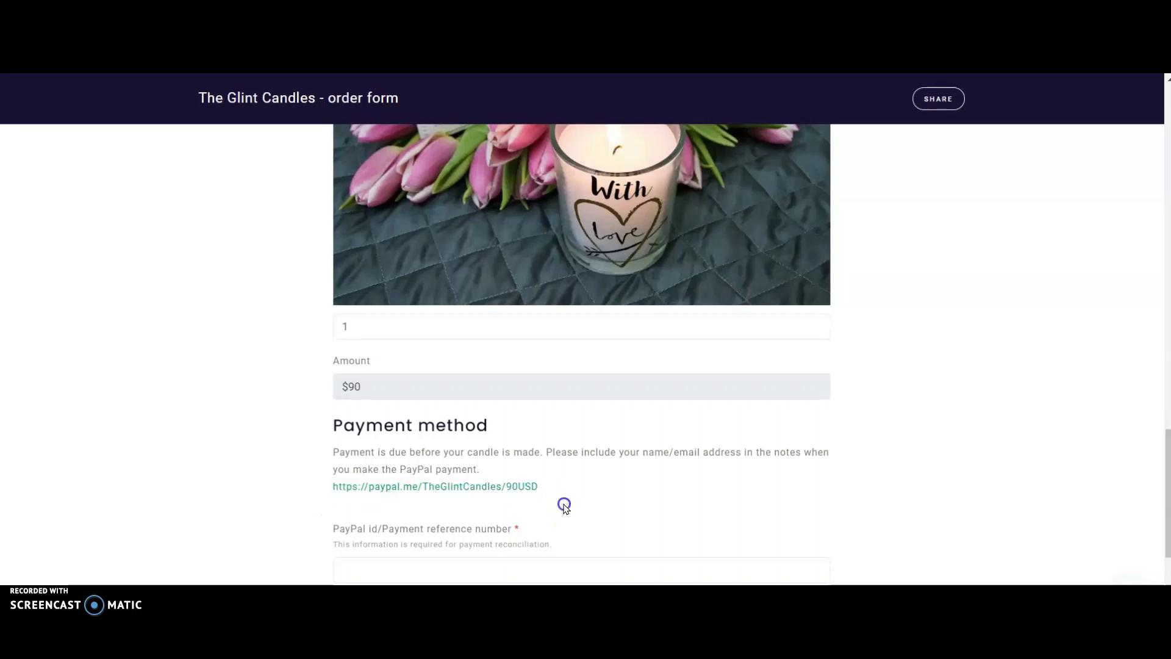
pyautogui.moveTo(552, 501); pyautogui.dragTo(316, 507)
pyautogui.rightClick(528, 510)
# Step: Search Google Workspace Marketplace for 'customize confirmation email with form response' add-ons
pyautogui.click(560, 503)
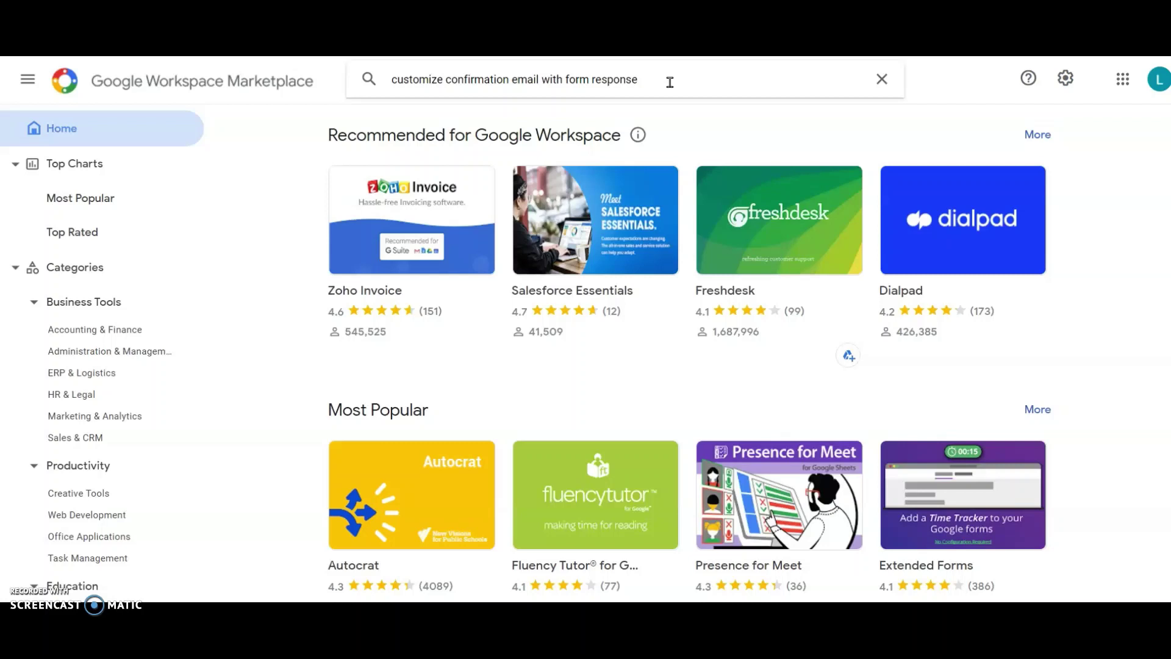
pyautogui.press('Return')
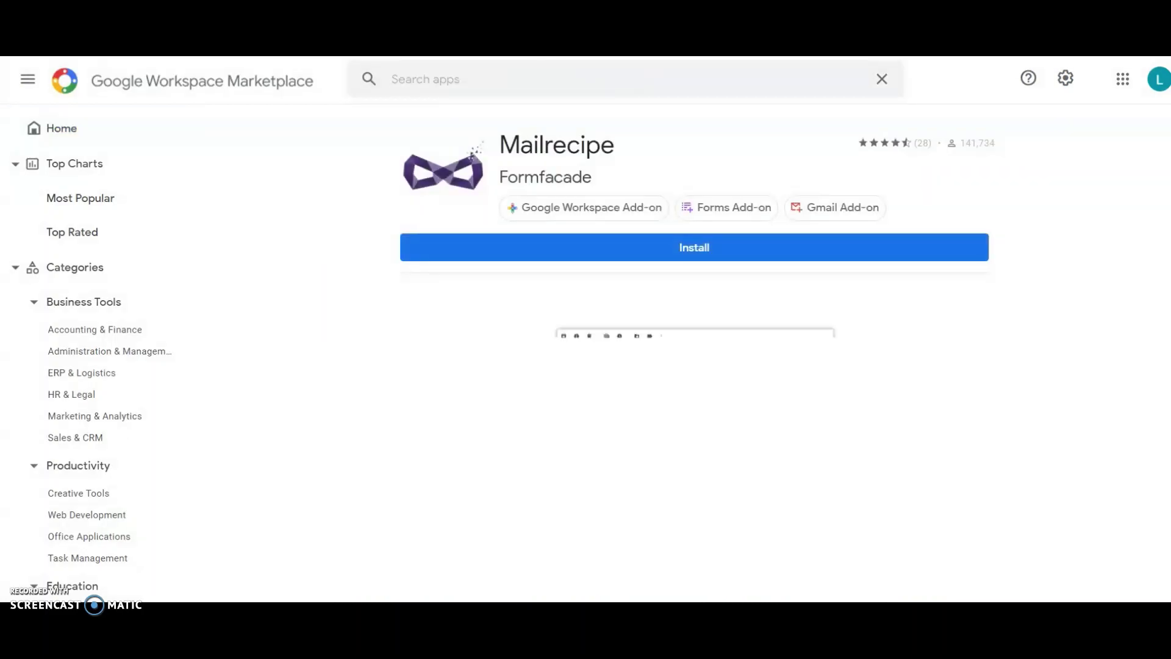
pyautogui.scroll(-5, 649, 457)
pyautogui.scroll(-1, 649, 457)
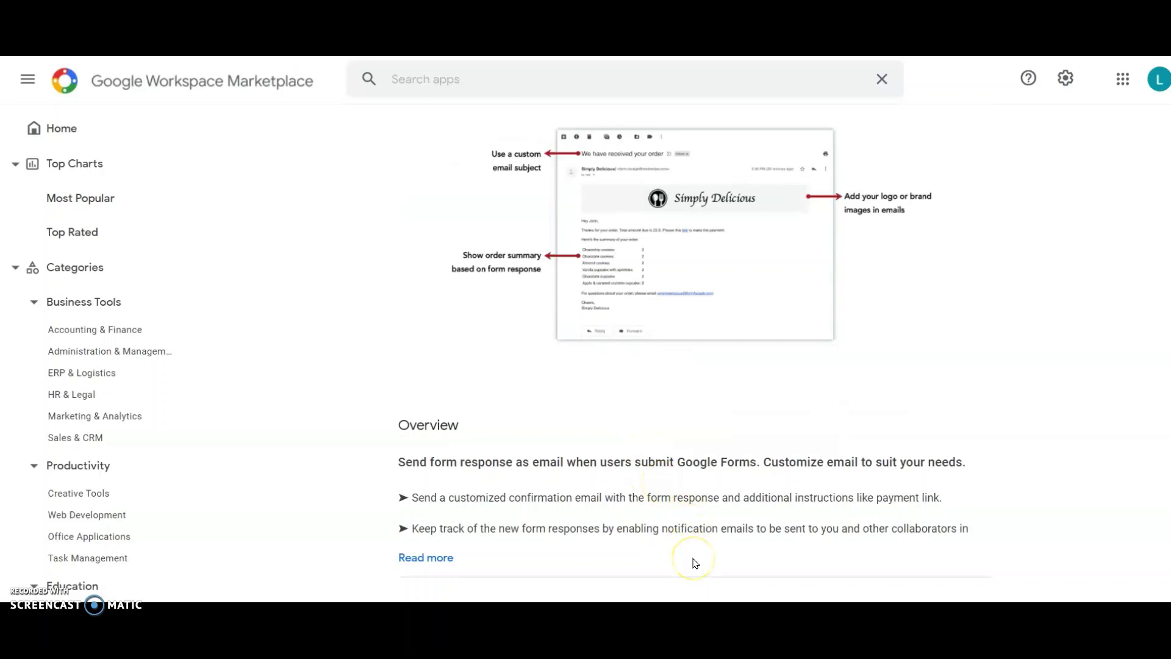
pyautogui.scroll(-1, 776, 459)
pyautogui.scroll(4, 776, 459)
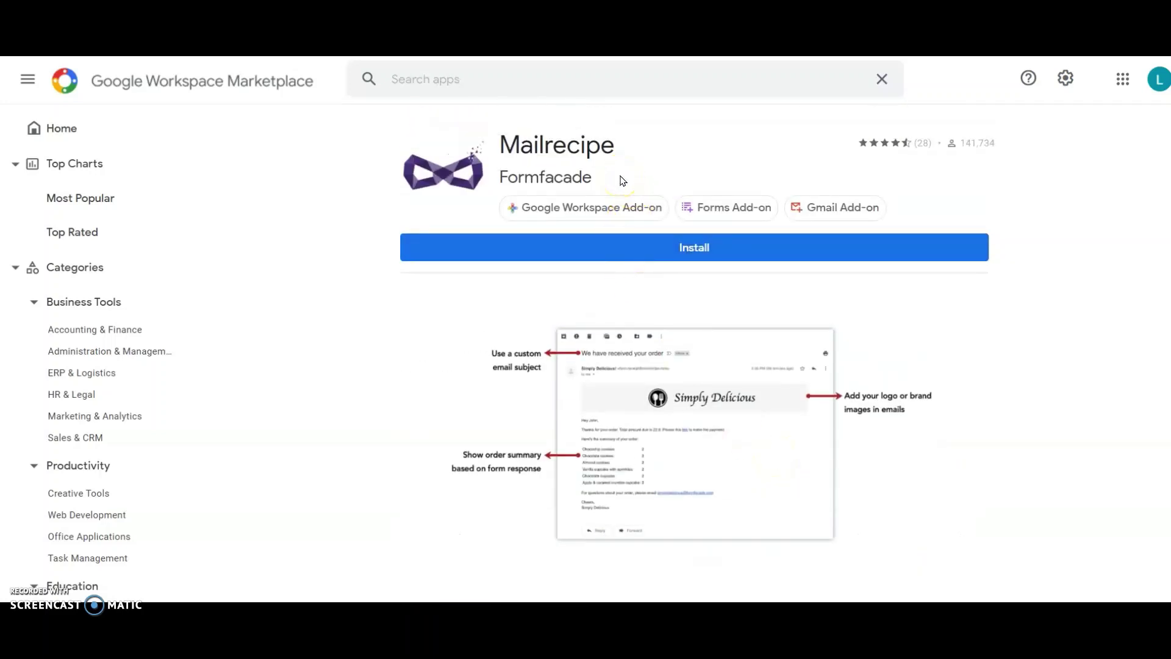
# Step: Install the Mailrecipe add-on and allow it access to the account
pyautogui.click(695, 248)
pyautogui.click(684, 430)
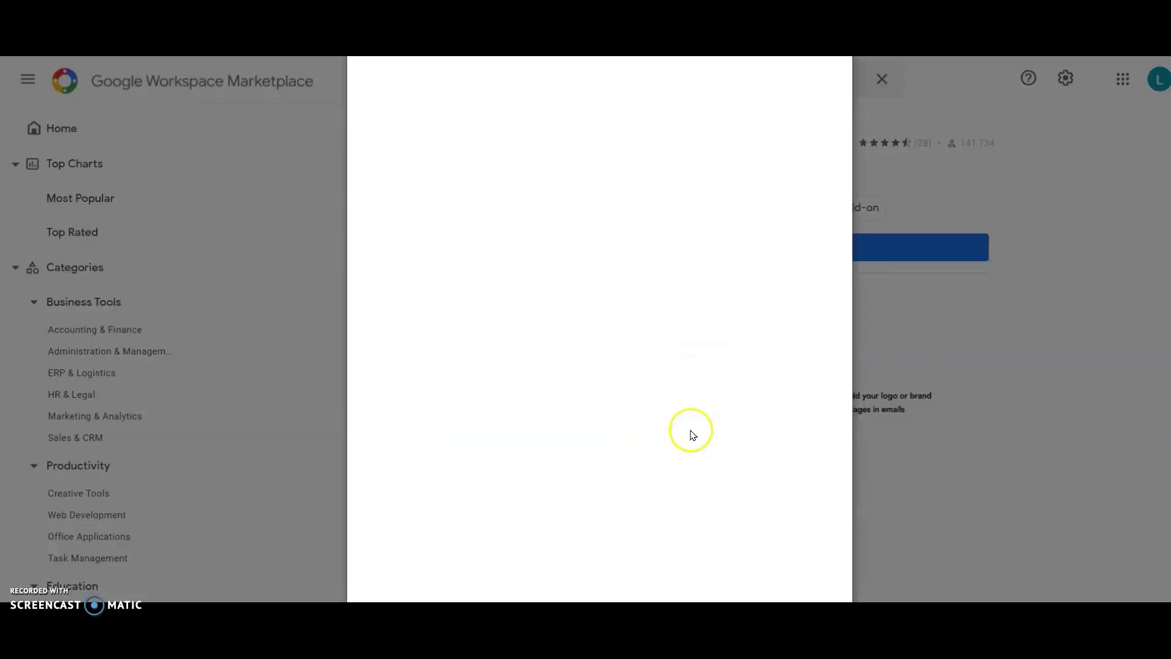
pyautogui.scroll(-5, 549, 335)
pyautogui.click(759, 477)
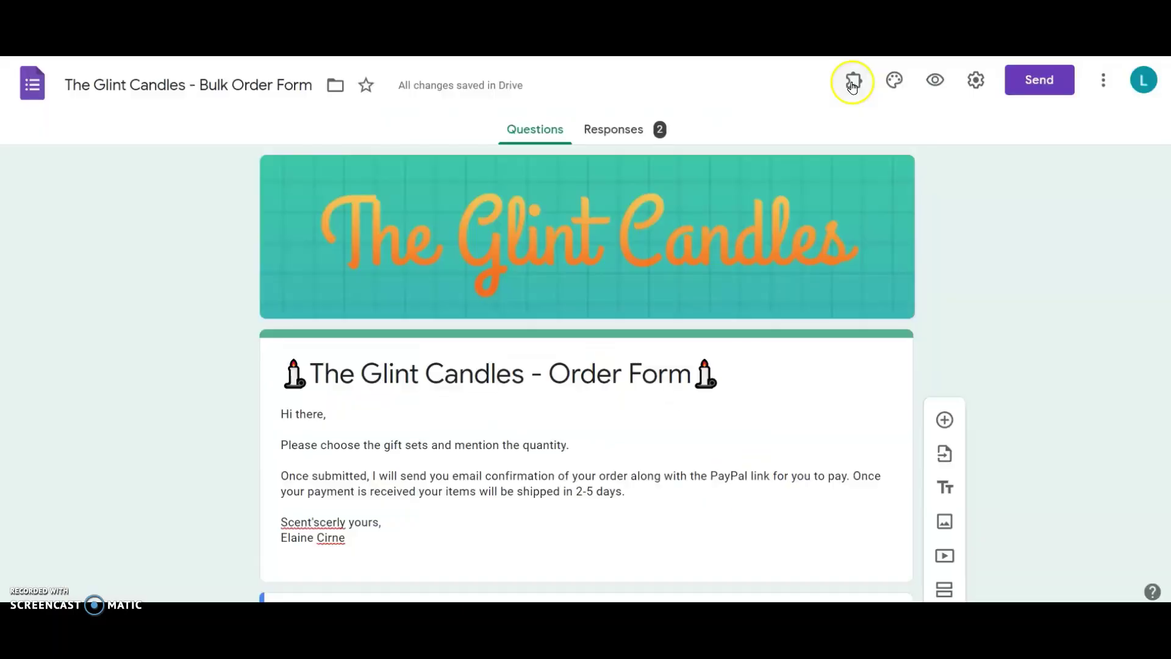
pyautogui.click(852, 80)
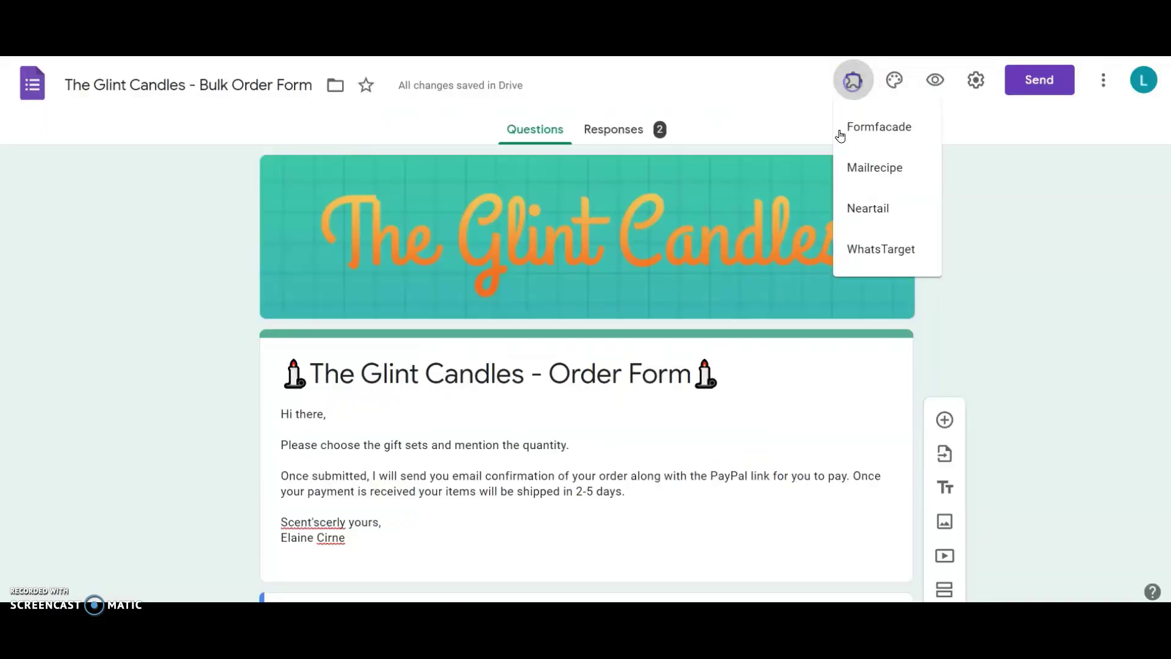
# Step: Start Mailrecipe's Notify users by Email setup, keeping Email address as the recipient field
pyautogui.click(866, 176)
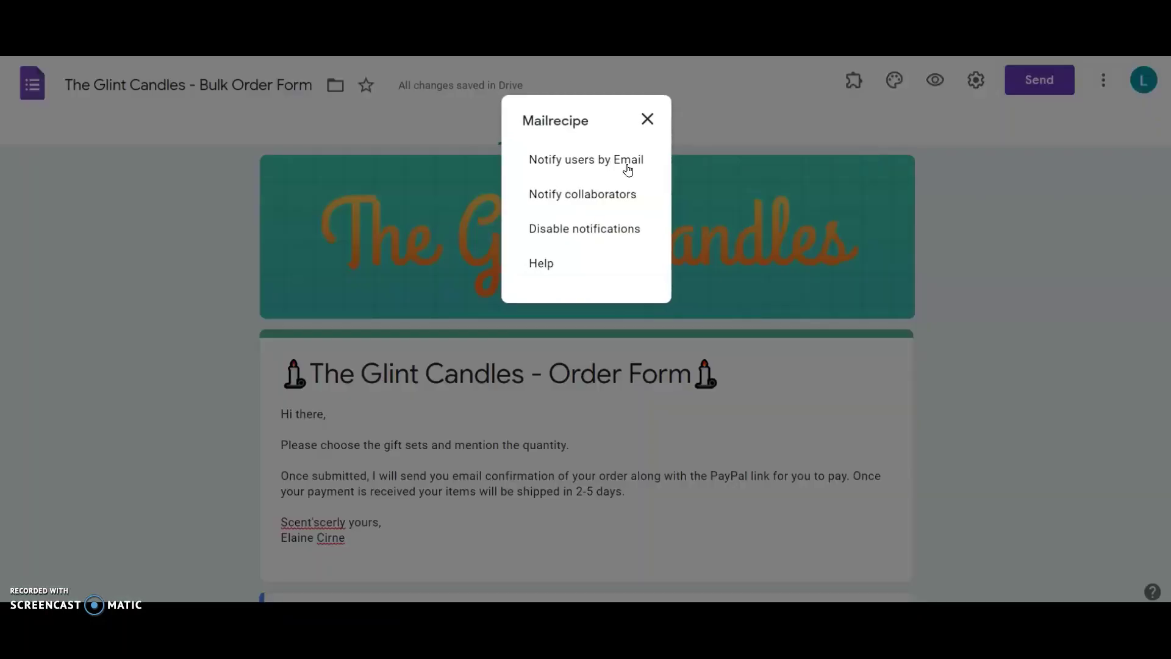
pyautogui.click(628, 164)
pyautogui.click(422, 330)
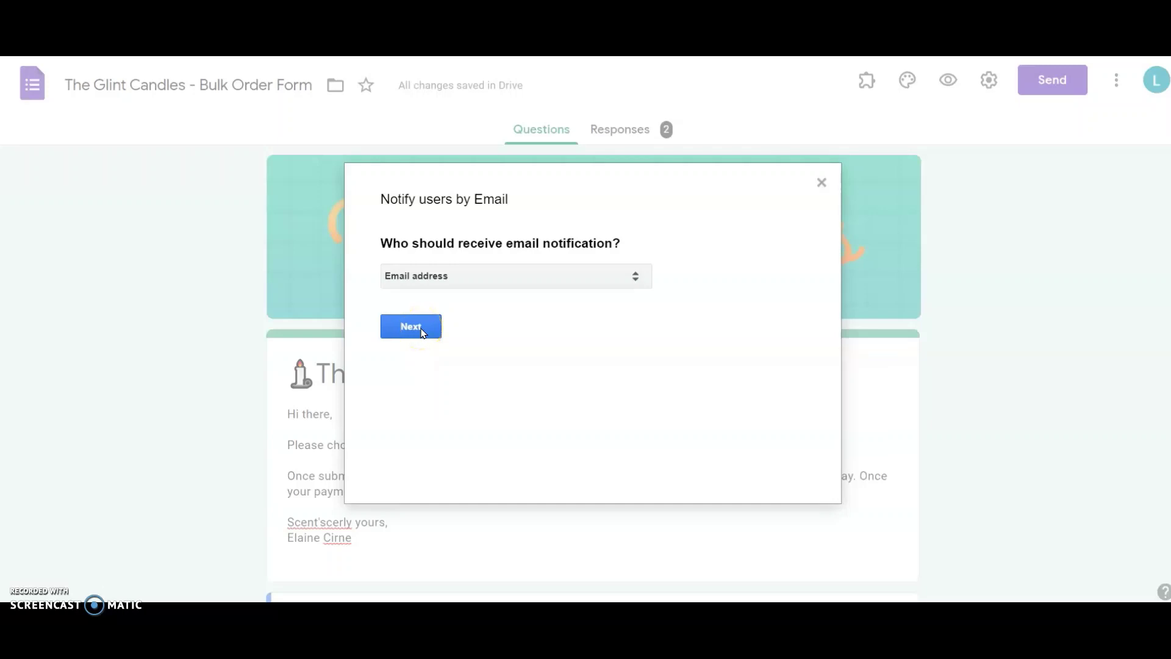
pyautogui.click(422, 330)
pyautogui.click(416, 328)
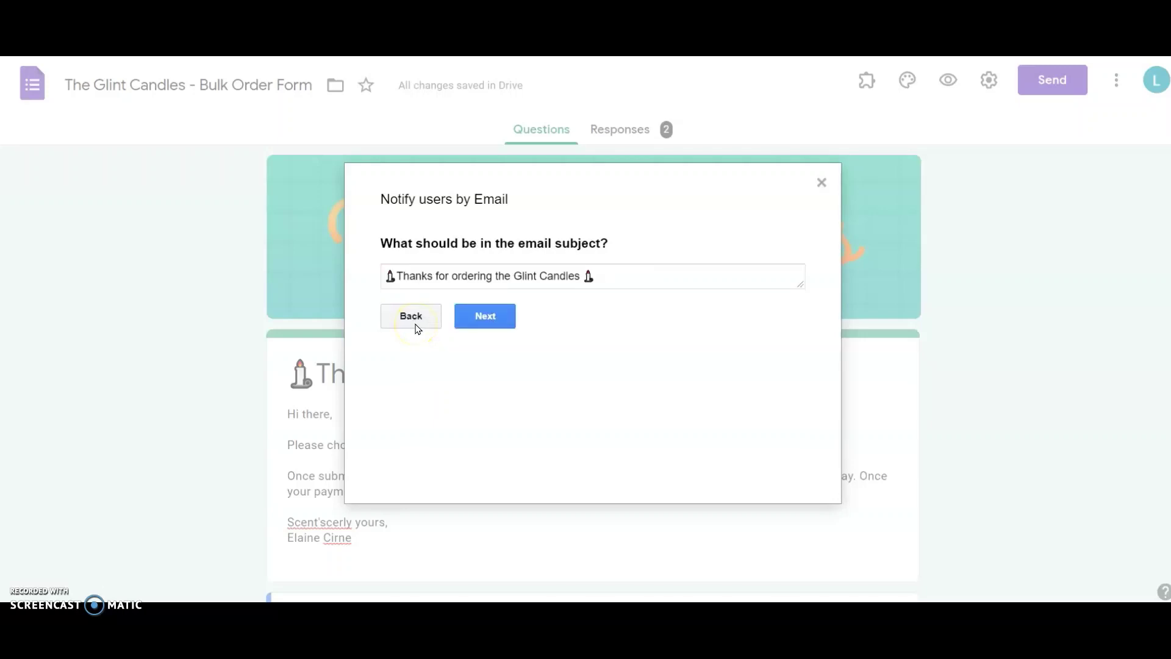
pyautogui.click(418, 330)
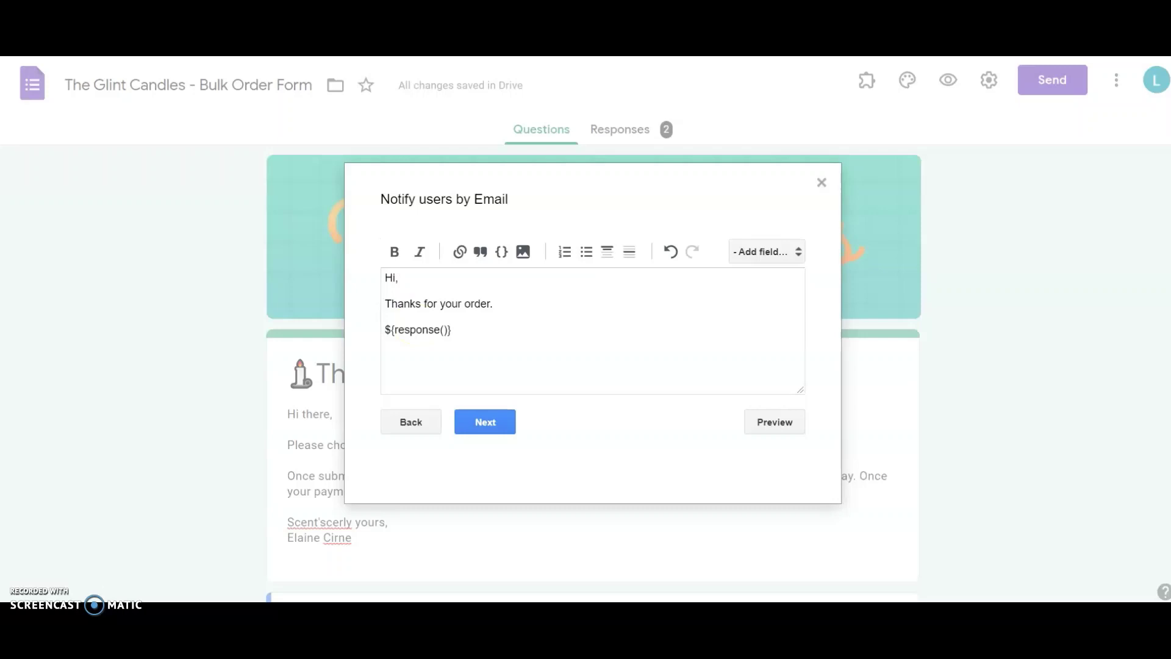
pyautogui.click(795, 253)
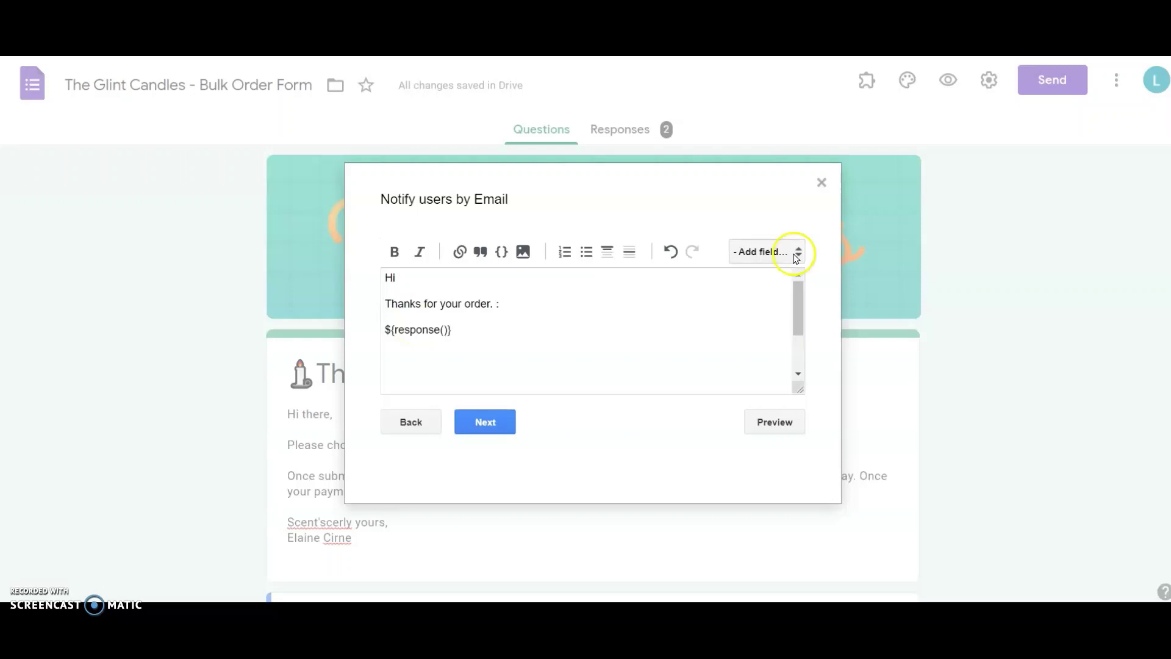
pyautogui.click(795, 256)
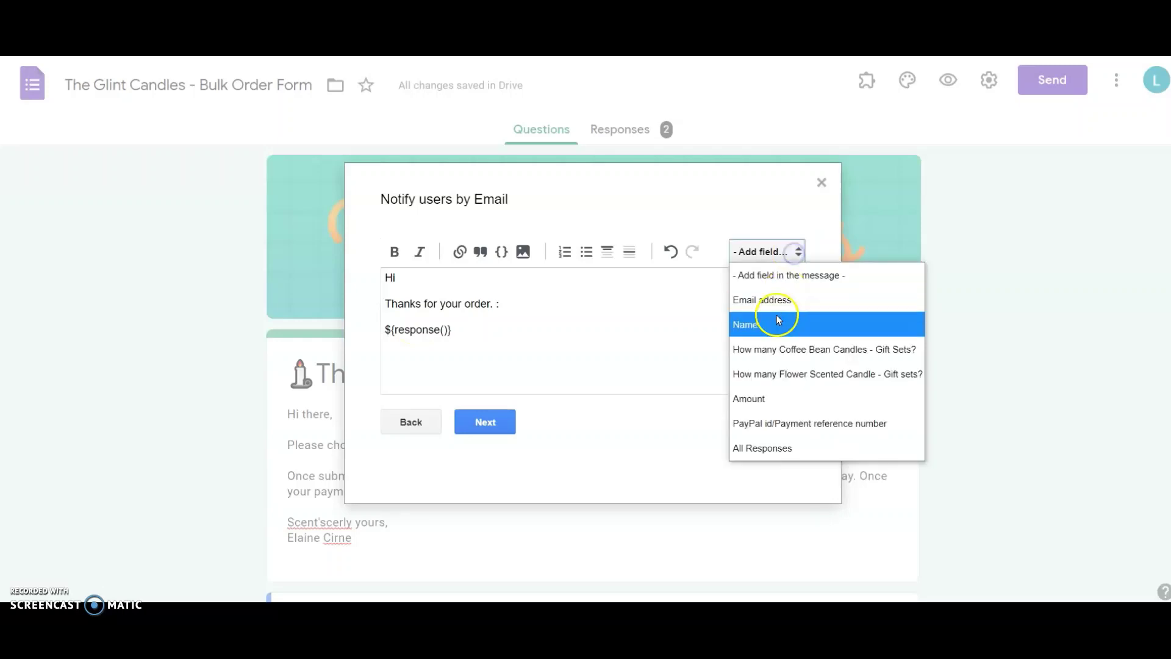
pyautogui.click(773, 323)
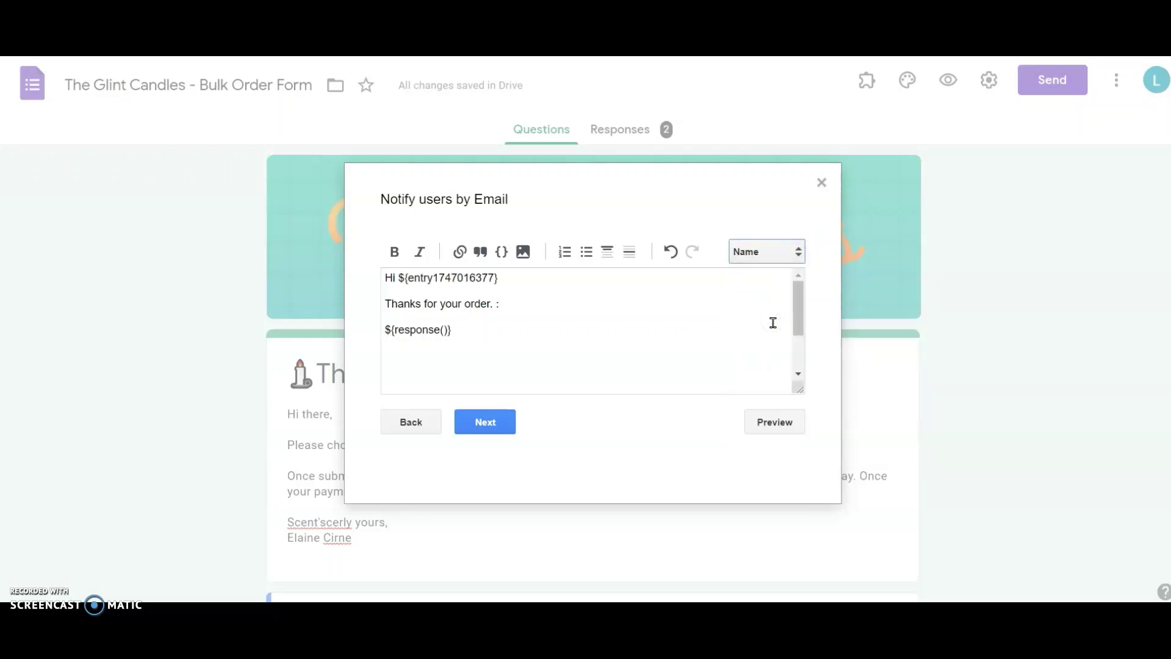
pyautogui.click(515, 275)
pyautogui.write(',')
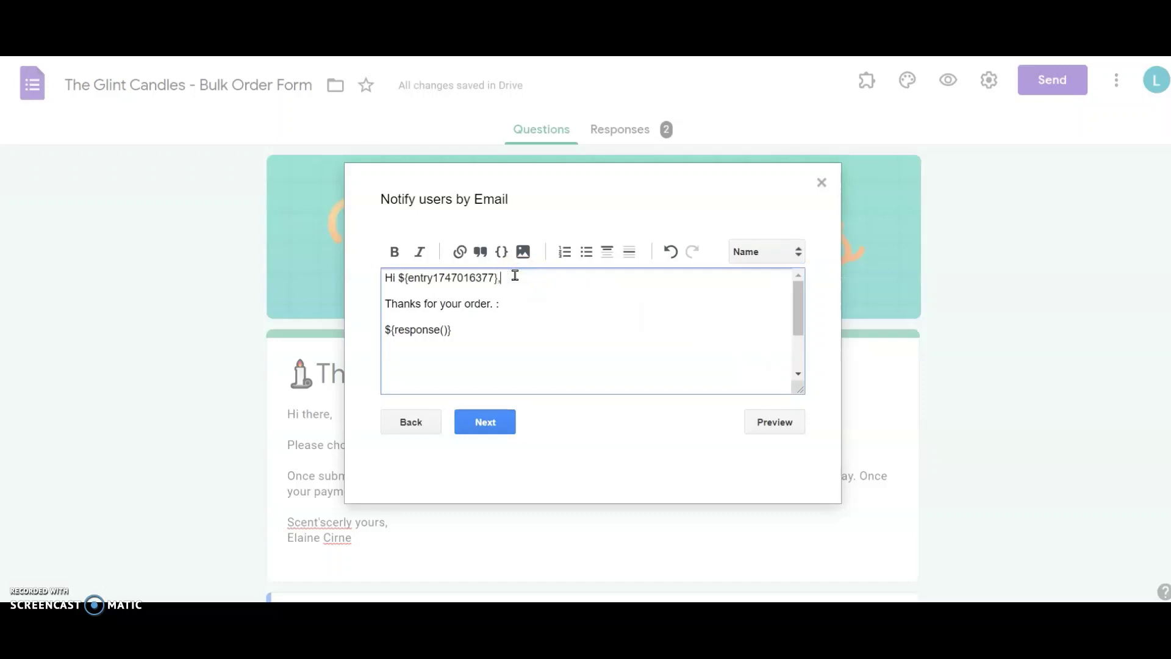
pyautogui.click(411, 358)
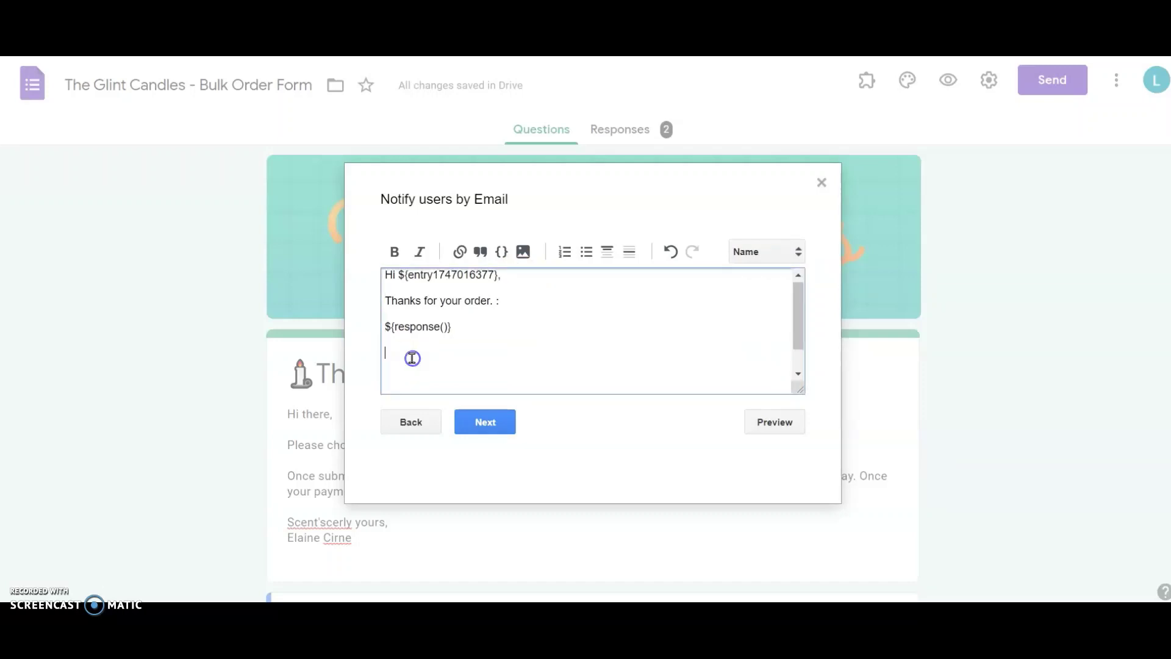
pyautogui.write('https://Paypal.me/')
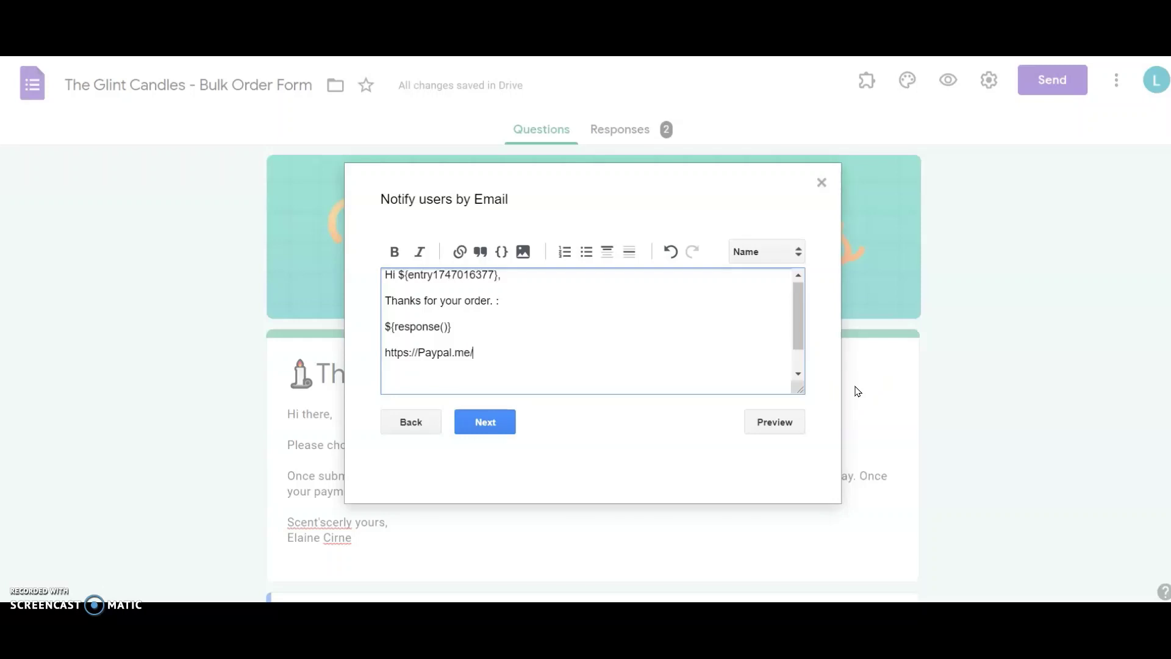
# Step: Append the Amount field and 'USD' to the PayPal link
pyautogui.click(795, 250)
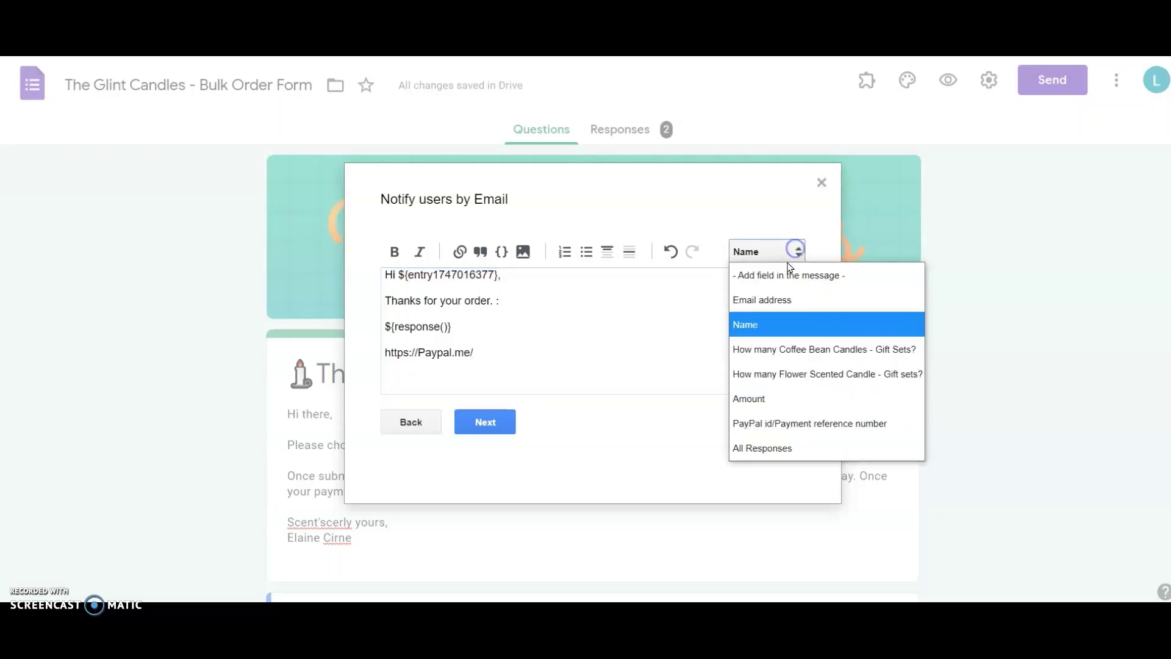
pyautogui.click(770, 398)
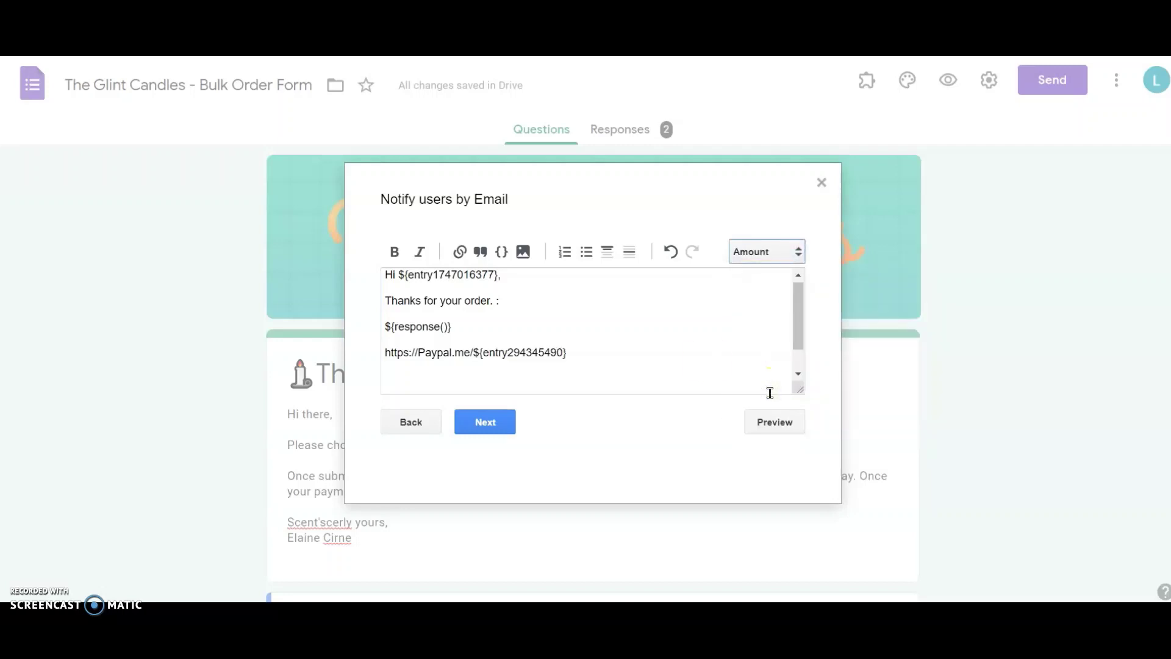
pyautogui.click(706, 358)
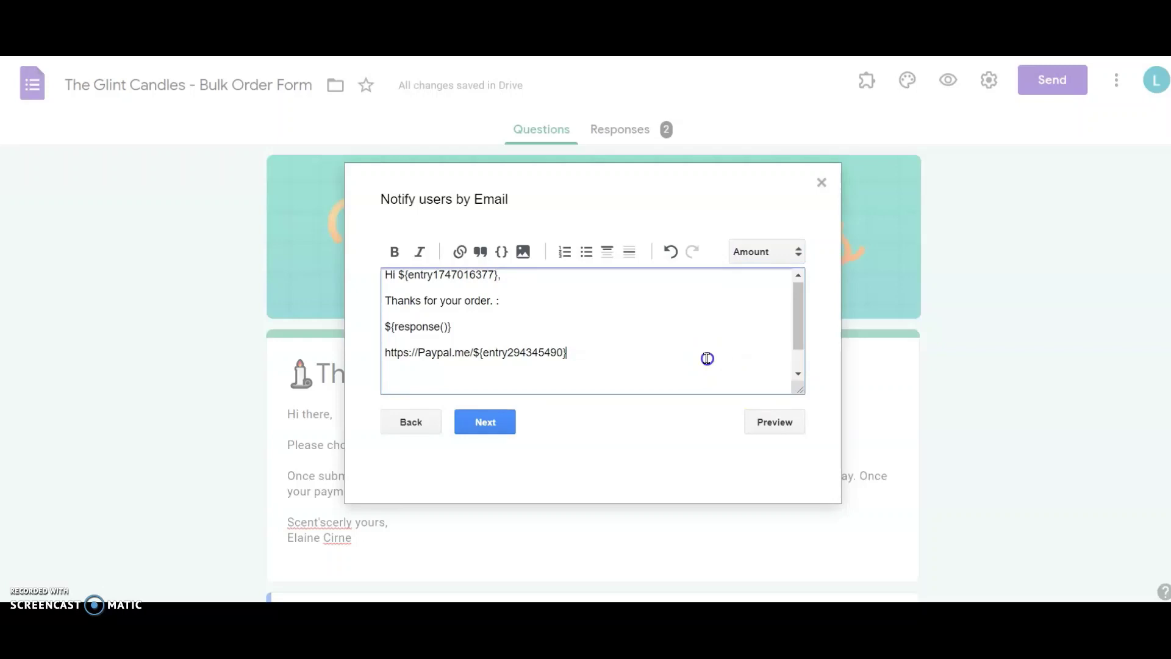
pyautogui.write('USD')
# Step: Paste the payment text and sign-off below the order summary and finish the email
pyautogui.click(403, 339)
pyautogui.click(403, 340)
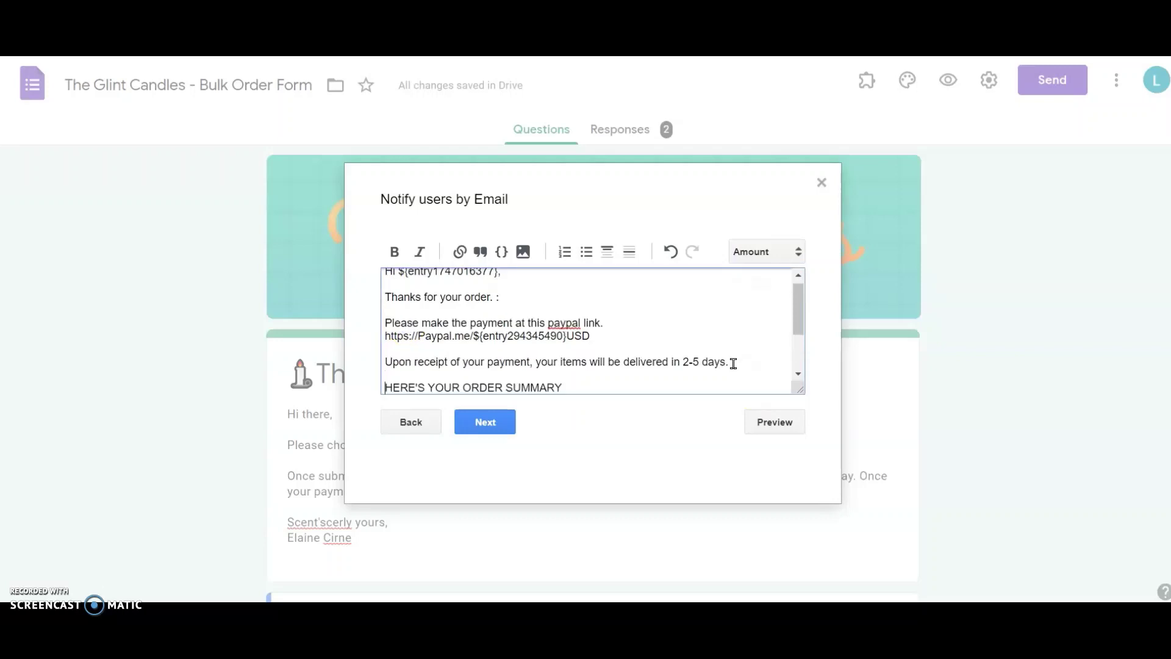
pyautogui.scroll(-2, 733, 363)
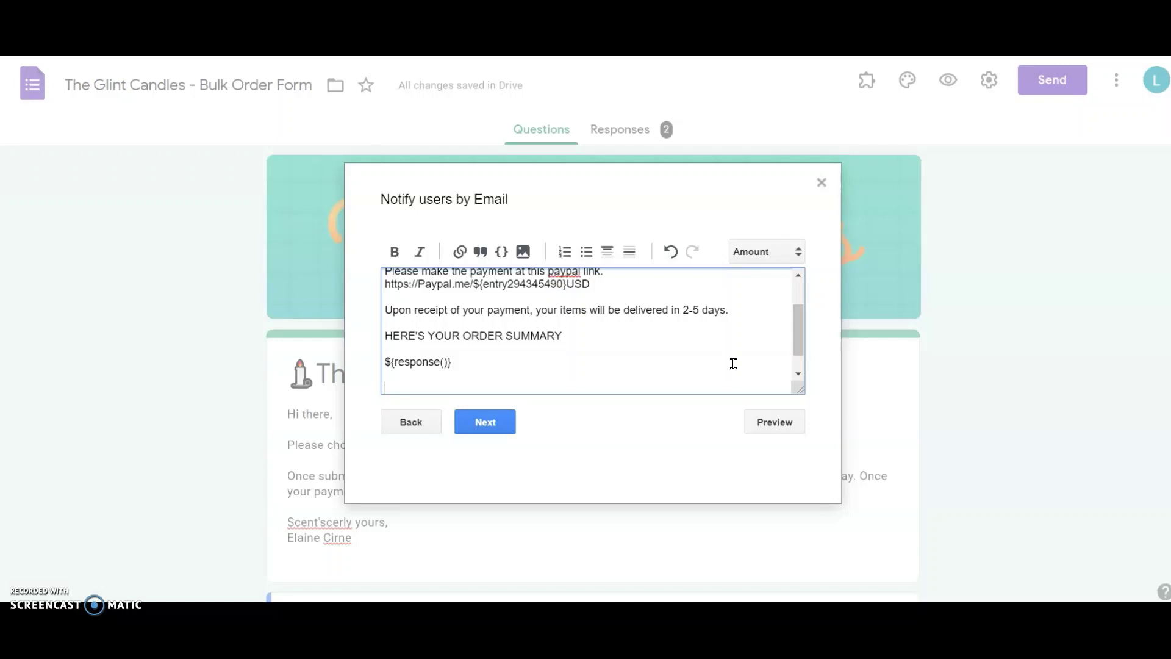
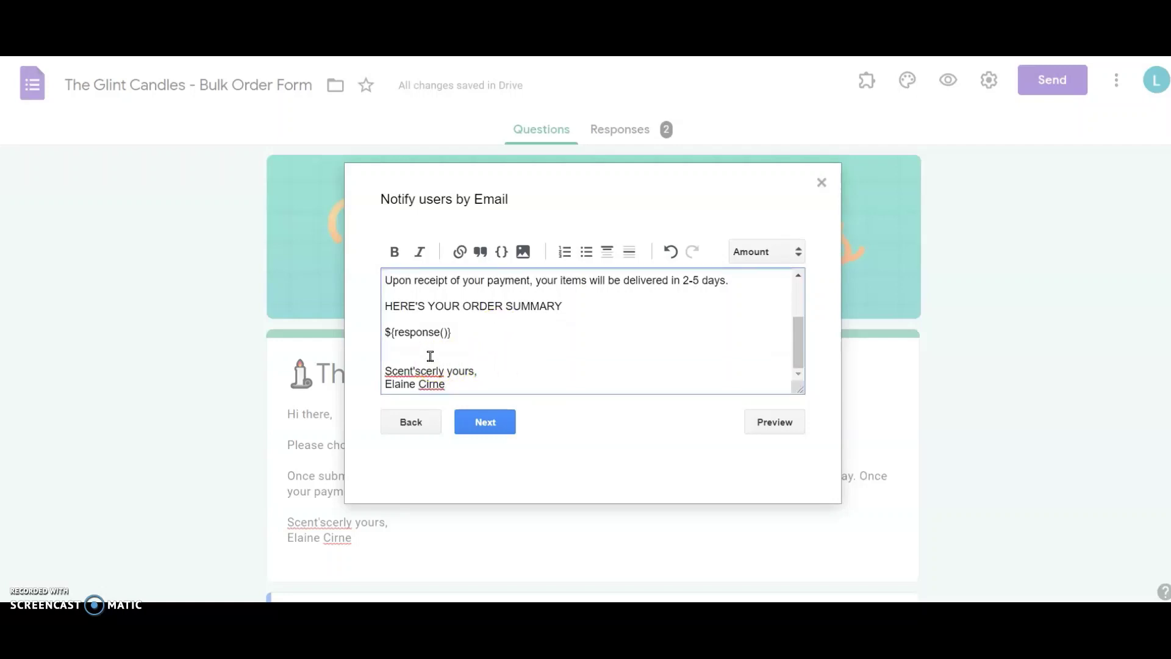
pyautogui.click(485, 422)
pyautogui.click(409, 271)
# Step: Submit a $90 test order with 'Test' as the PayPal payment reference
pyautogui.scroll(-10, 188, 262)
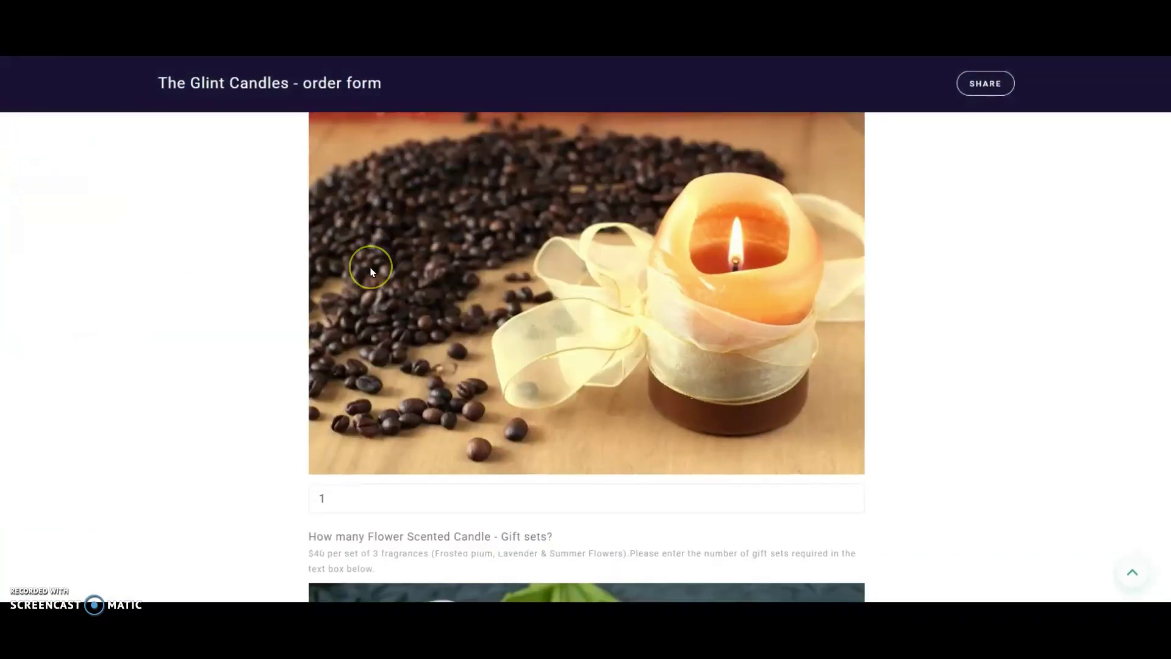
pyautogui.scroll(-6, 359, 322)
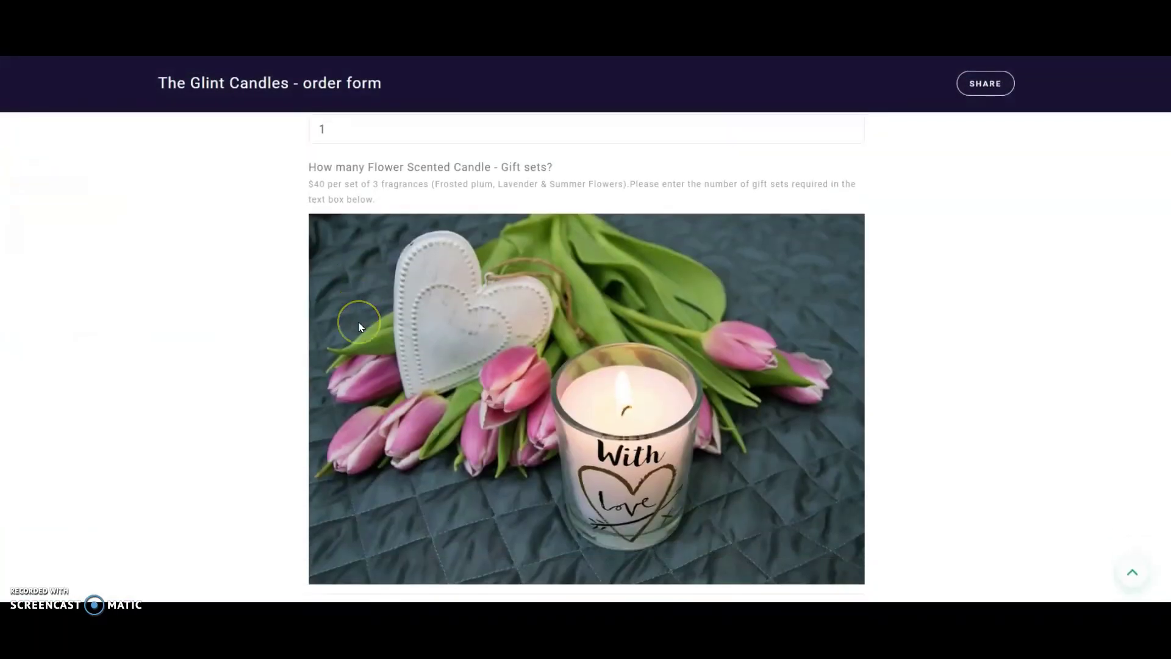
pyautogui.scroll(-1, 358, 322)
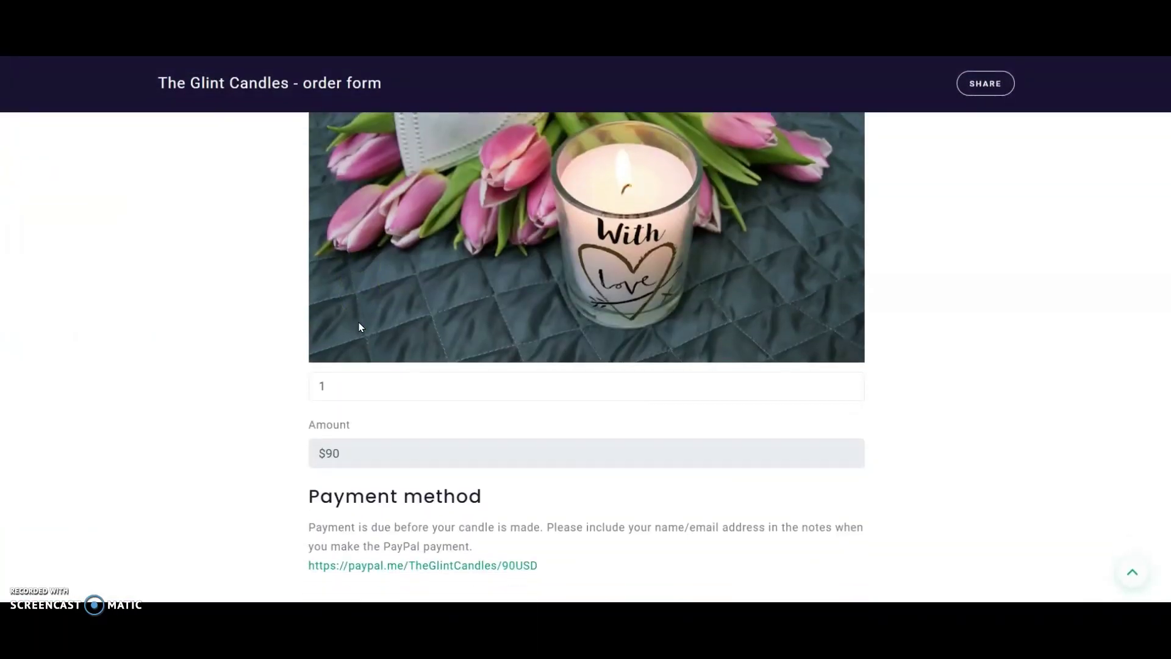
pyautogui.scroll(-1, 188, 286)
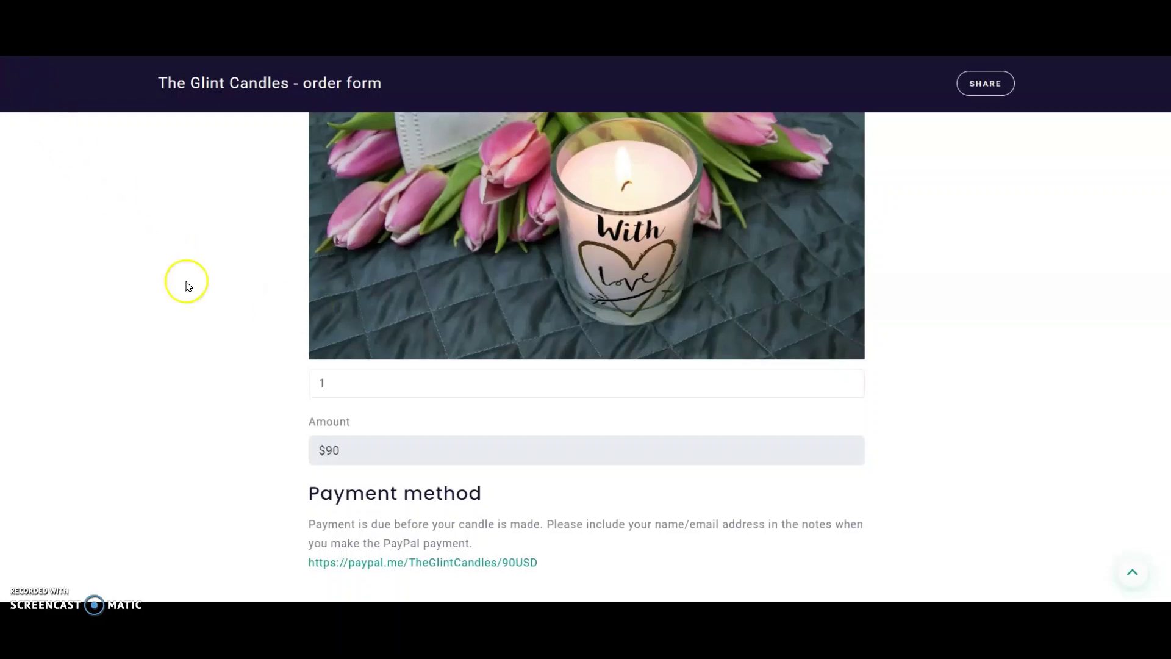
pyautogui.scroll(-5, 187, 286)
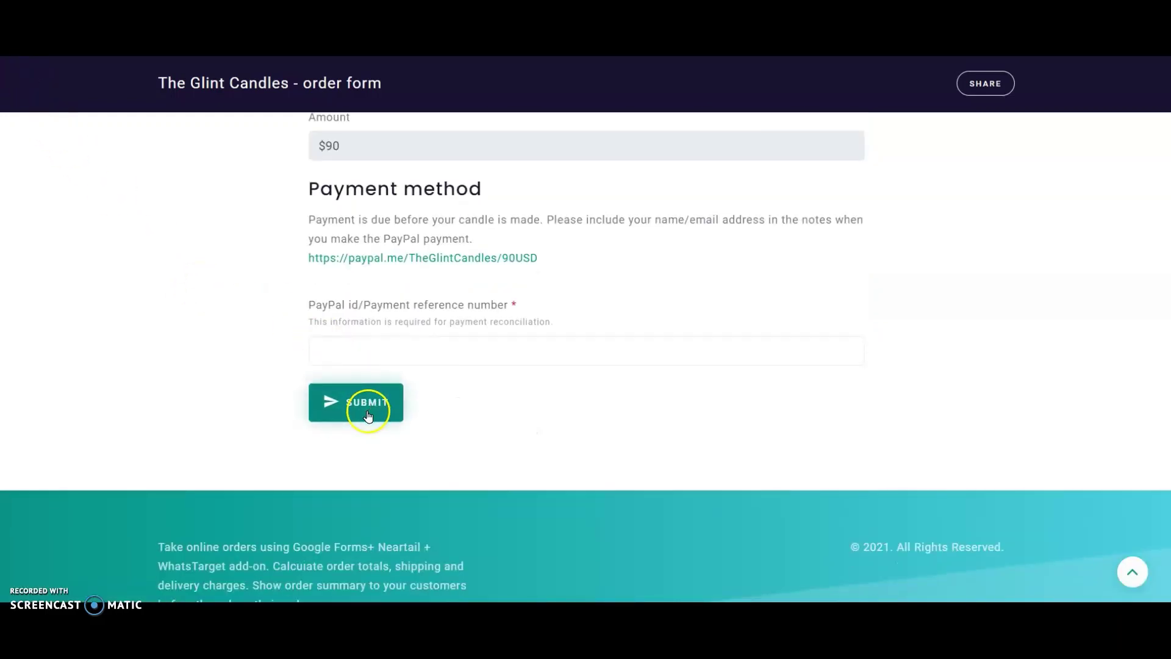
pyautogui.click(367, 404)
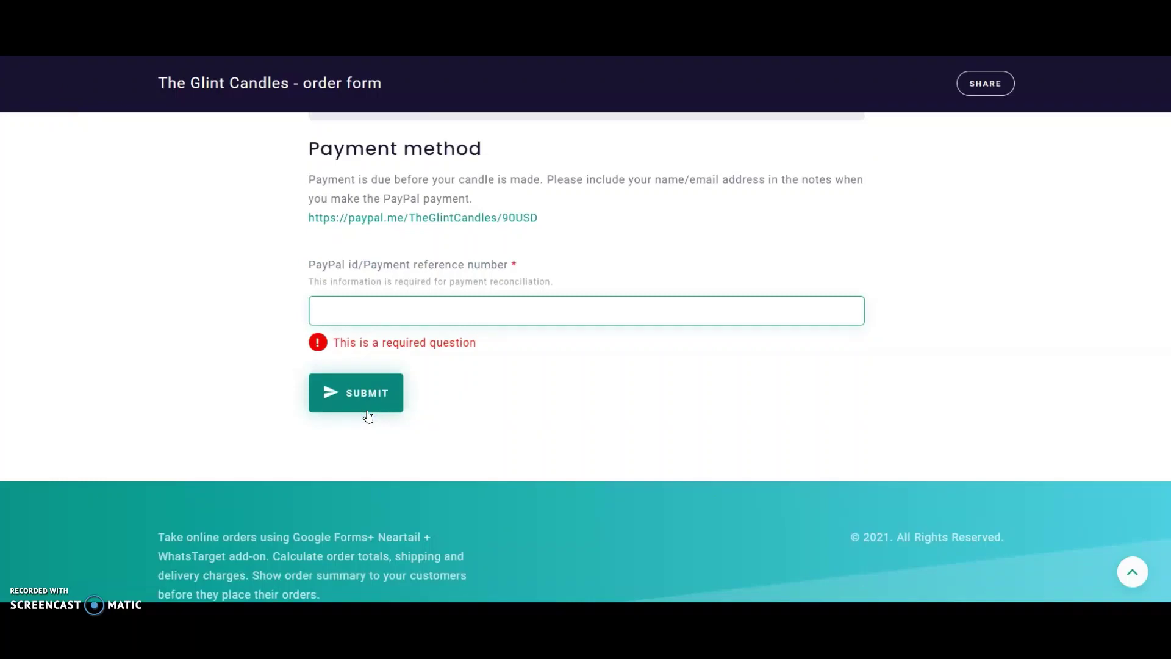
pyautogui.write('Test')
pyautogui.click(372, 399)
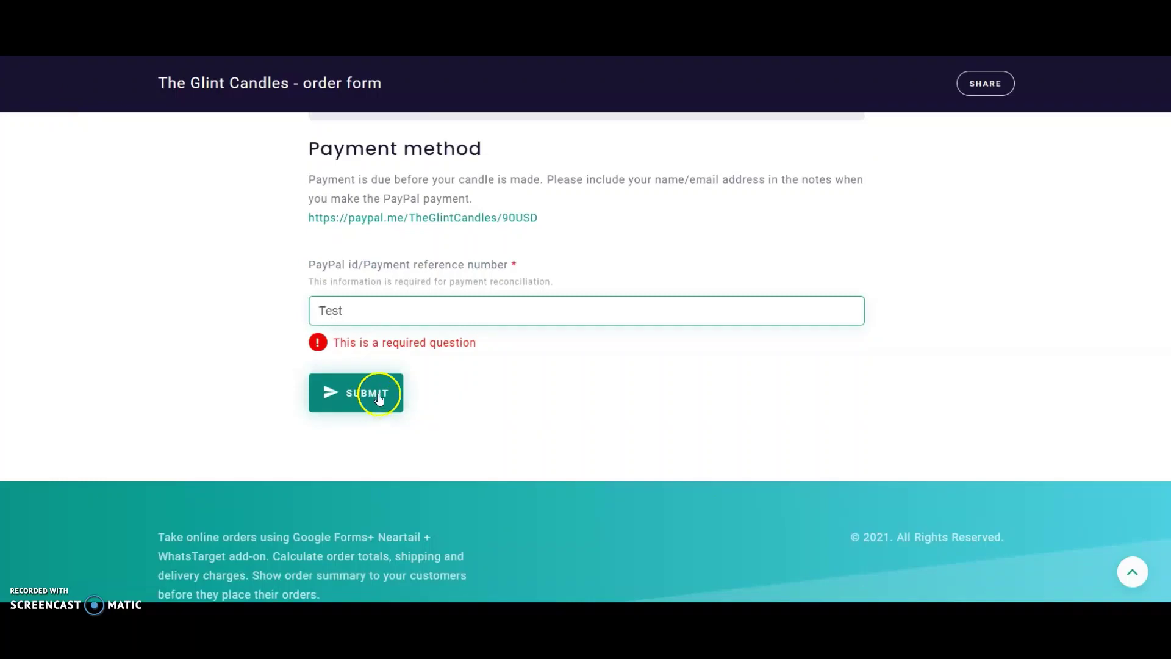